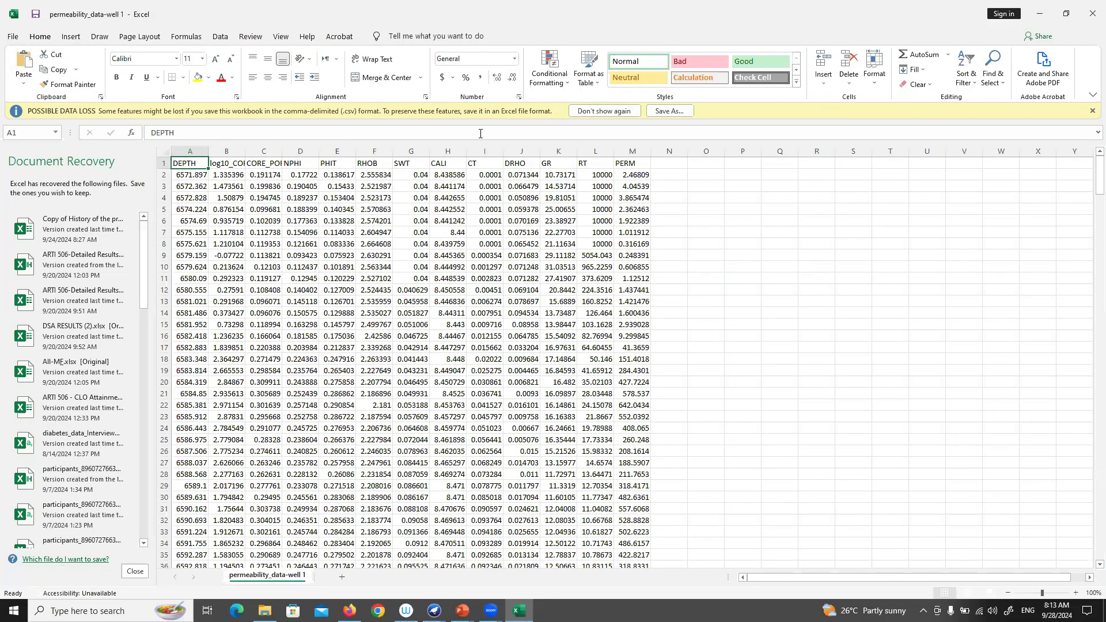
Step: Dismiss the data-loss warning and close the document recovery list, removing the recovered files
click(1092, 110)
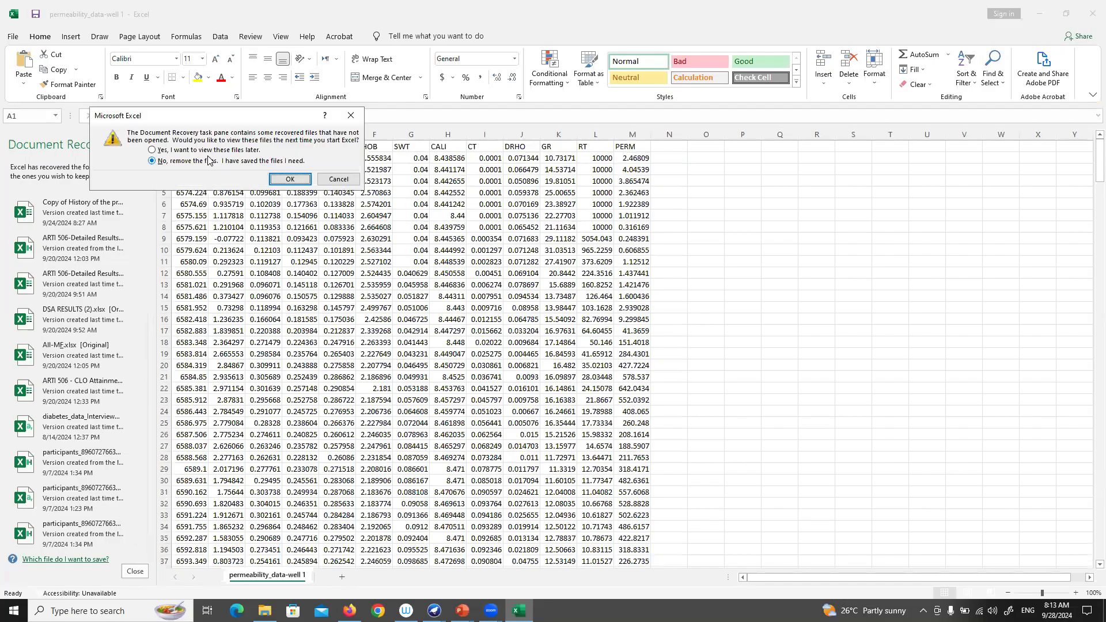
click(293, 179)
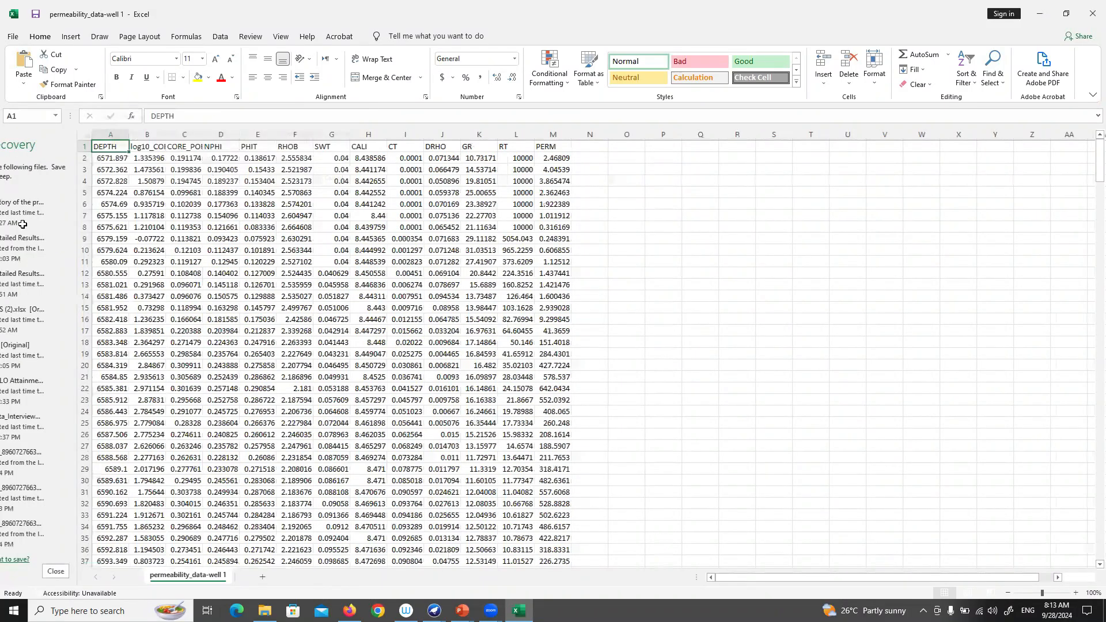
Step: Examine the well data columns from log10_CORE_PERM through CALI and the PERM target column
click(72, 133)
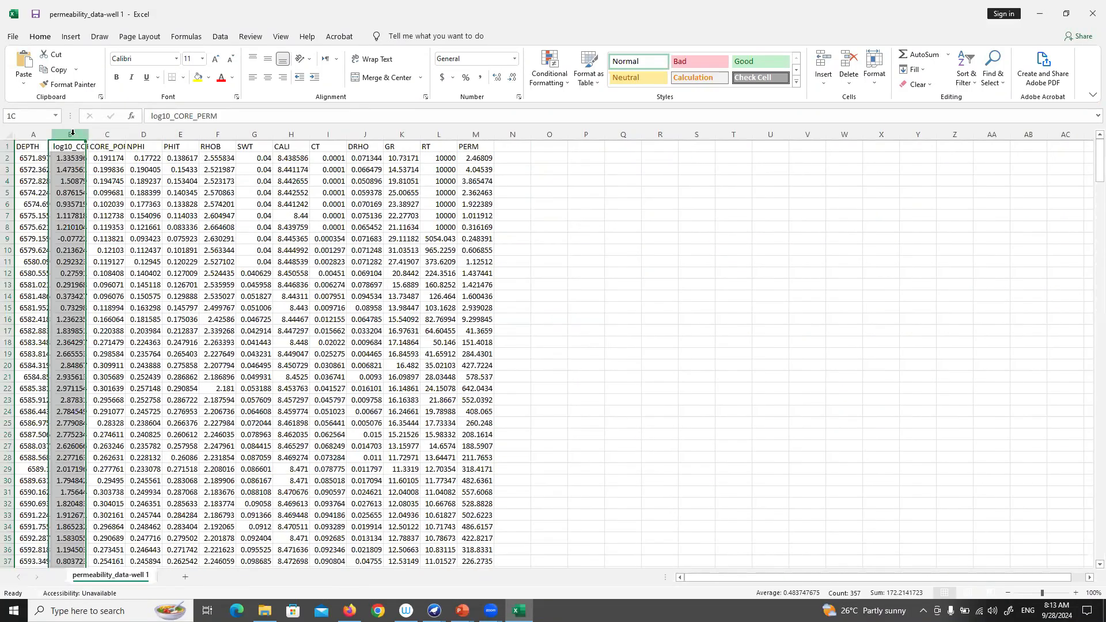
click(108, 133)
click(144, 134)
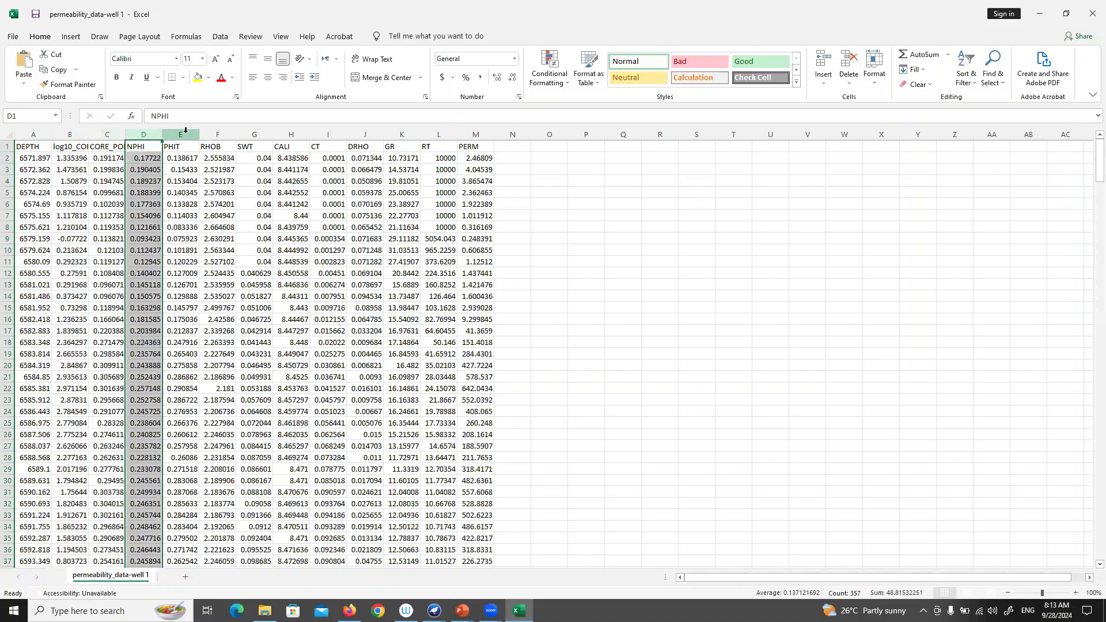
click(181, 134)
click(218, 135)
click(254, 134)
click(291, 134)
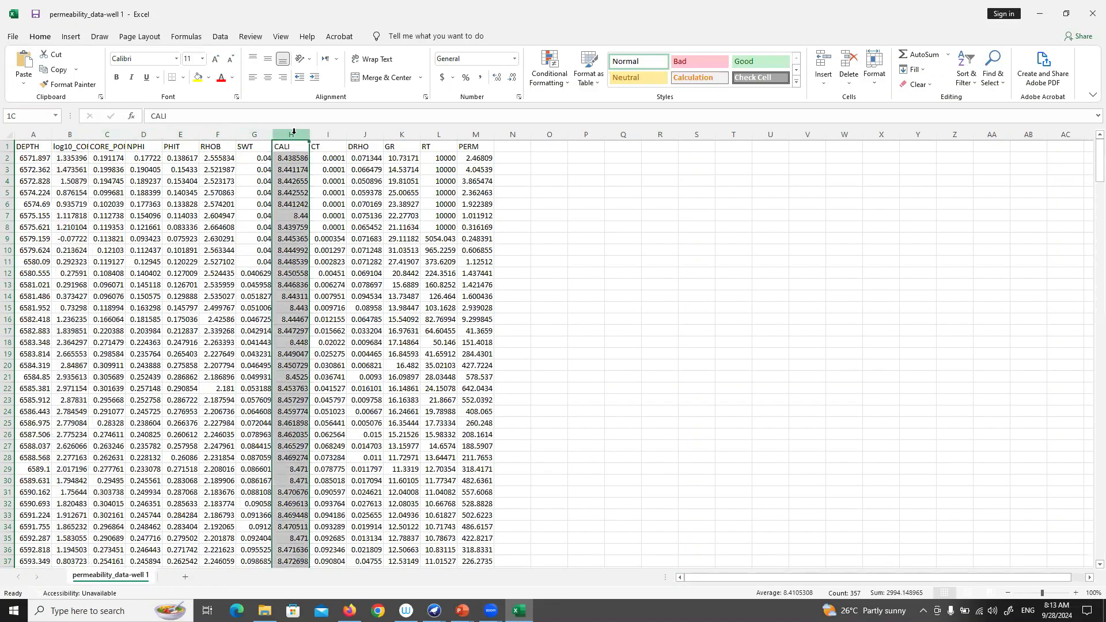
click(482, 133)
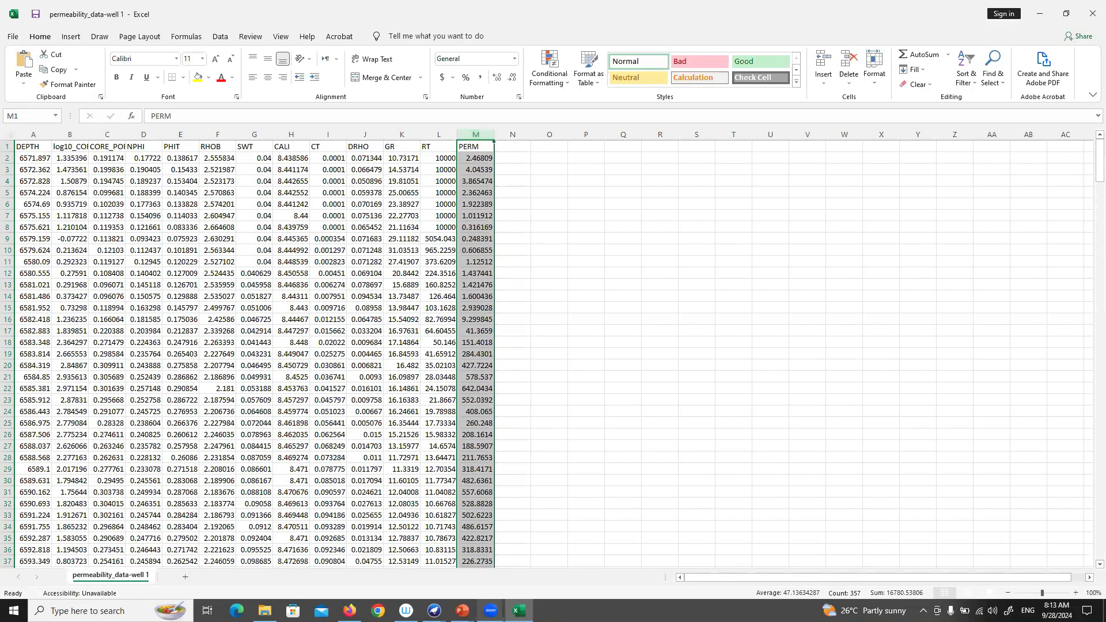
Step: Switch to Weka Explorer and choose the numeric attribute PERM as the class to predict for classification
mouse_move(434, 612)
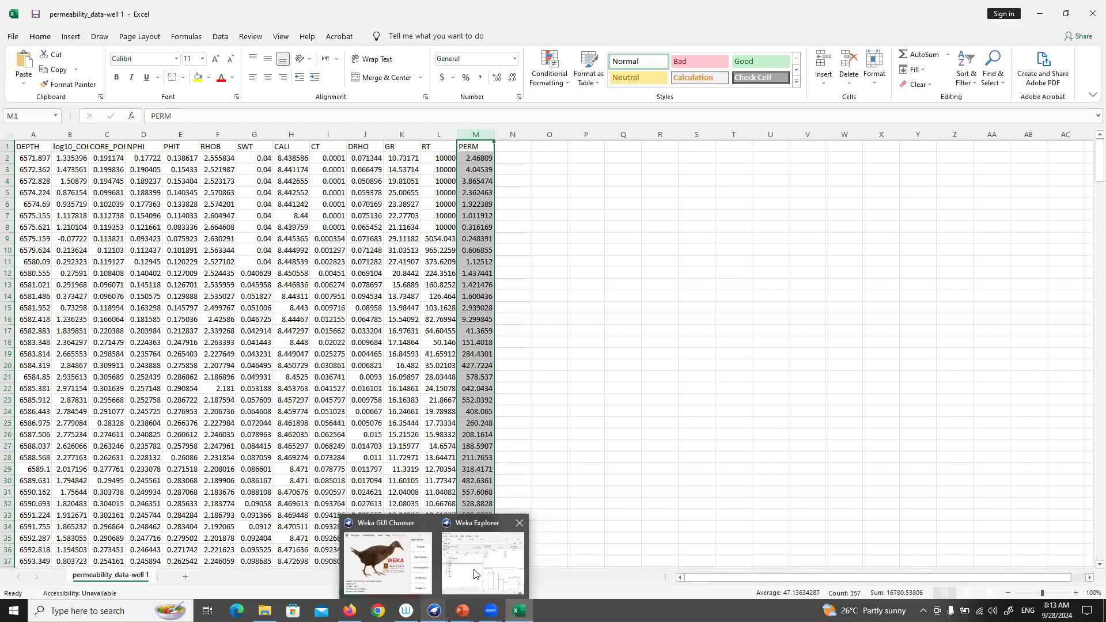
click(482, 555)
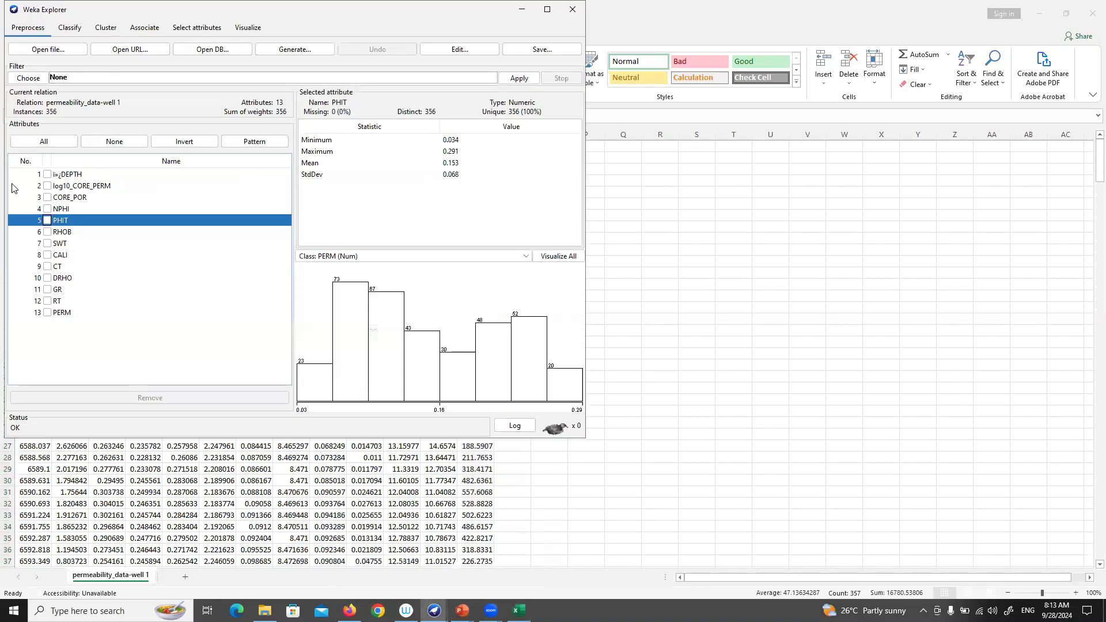
click(71, 32)
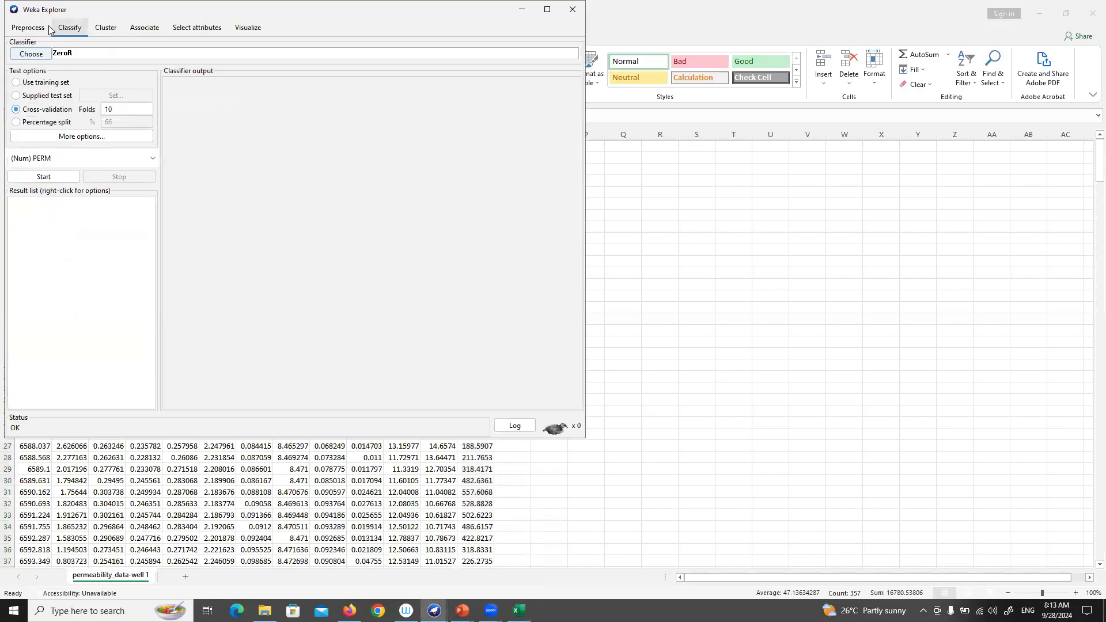
click(74, 159)
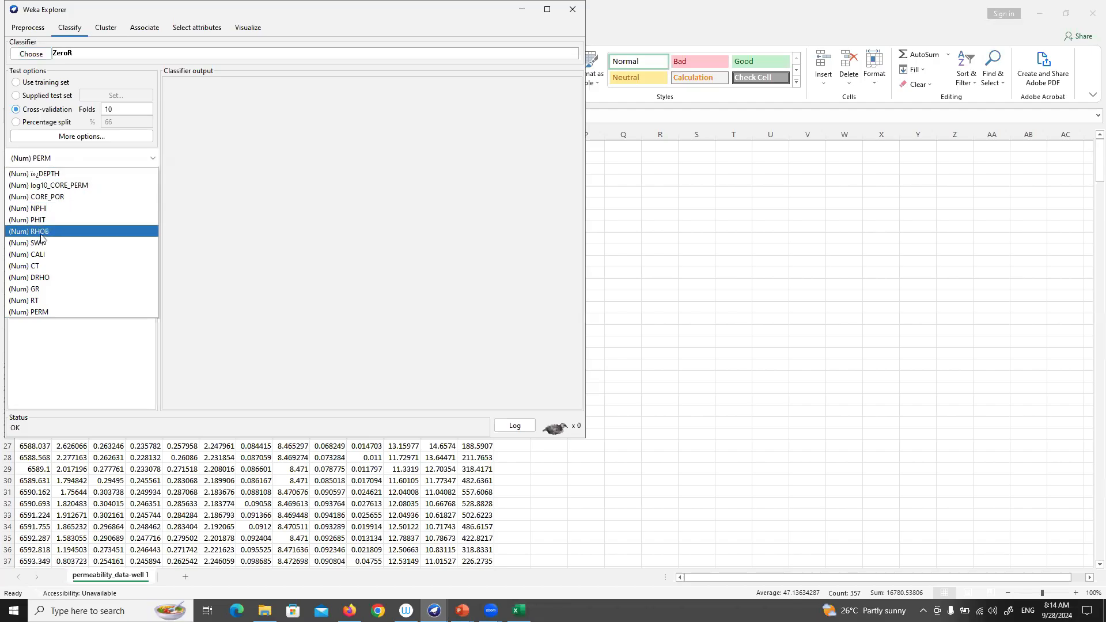
click(34, 313)
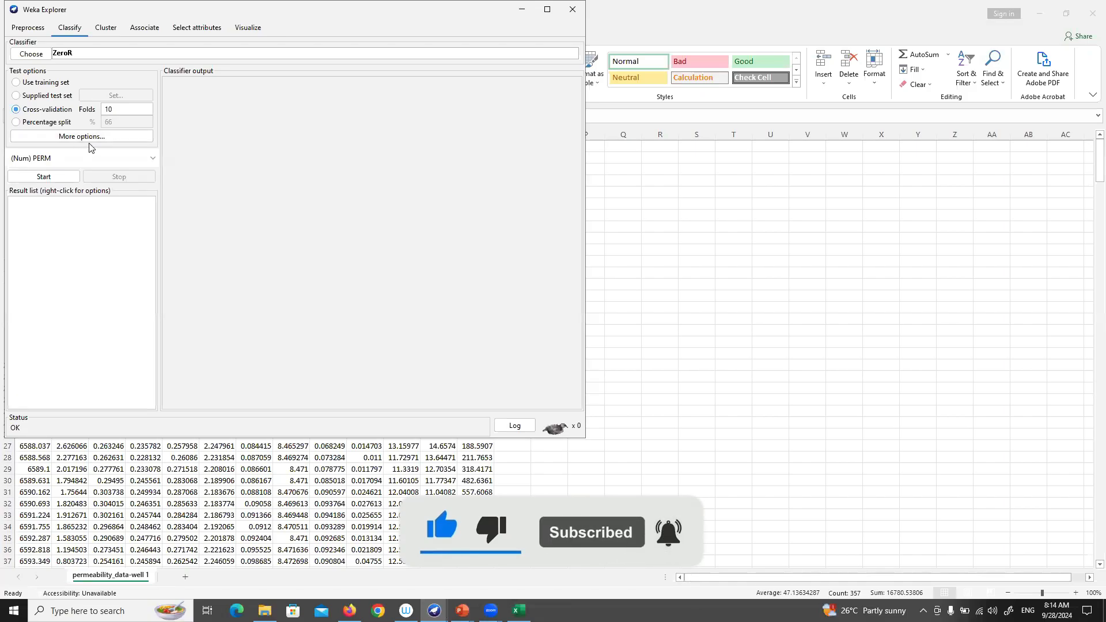
Step: Examine the statistics and histograms of the NPHI, SWT, CALI, CT and GR attributes in the loaded dataset
click(28, 27)
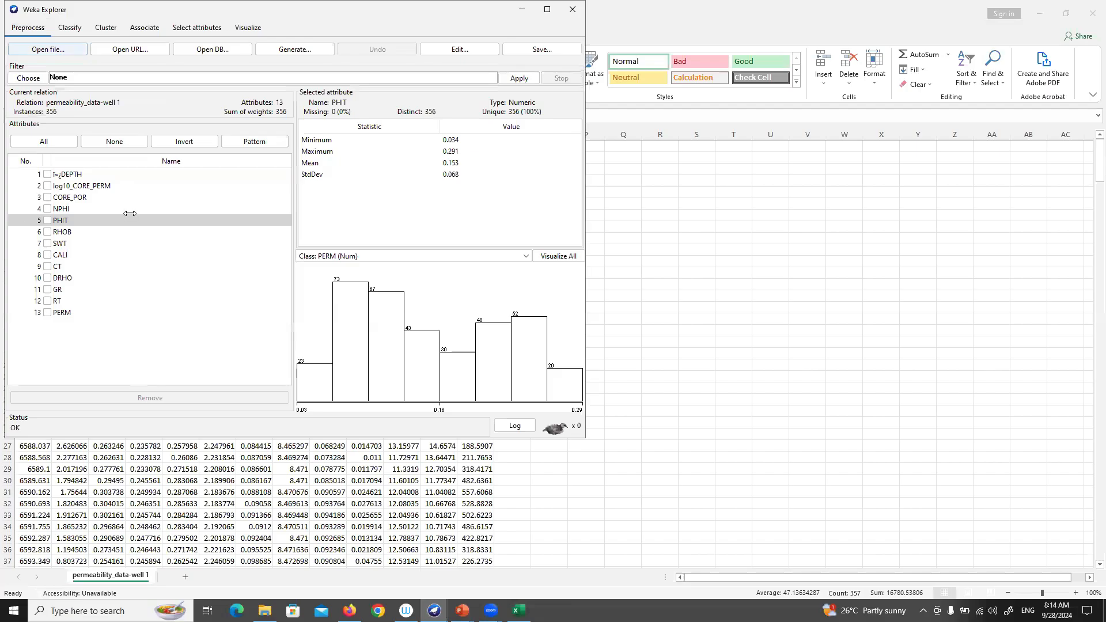
click(61, 209)
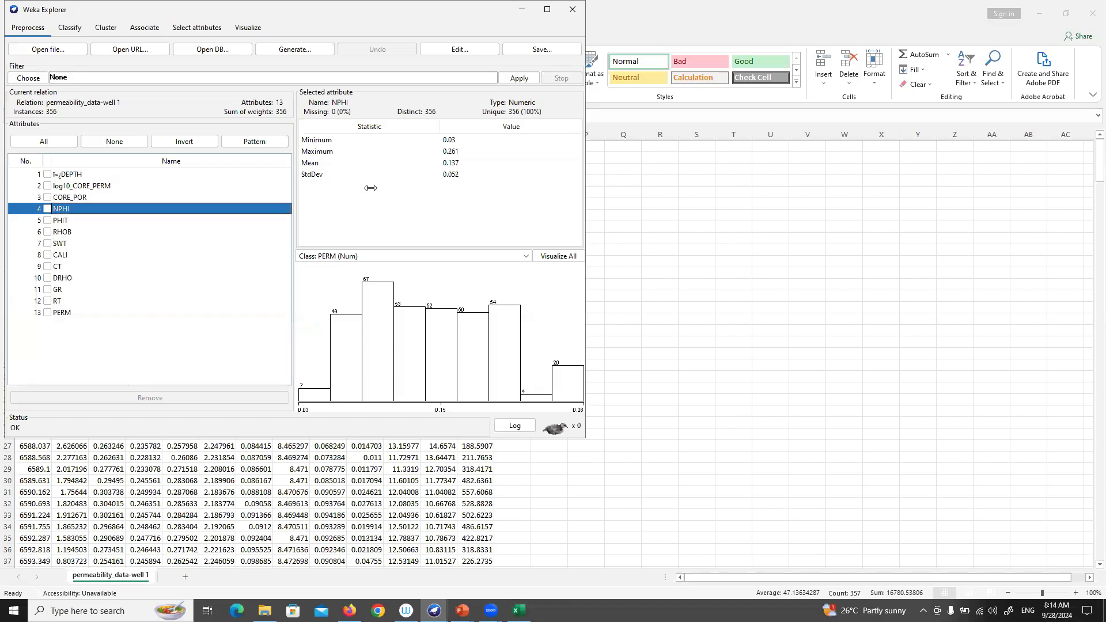
click(59, 243)
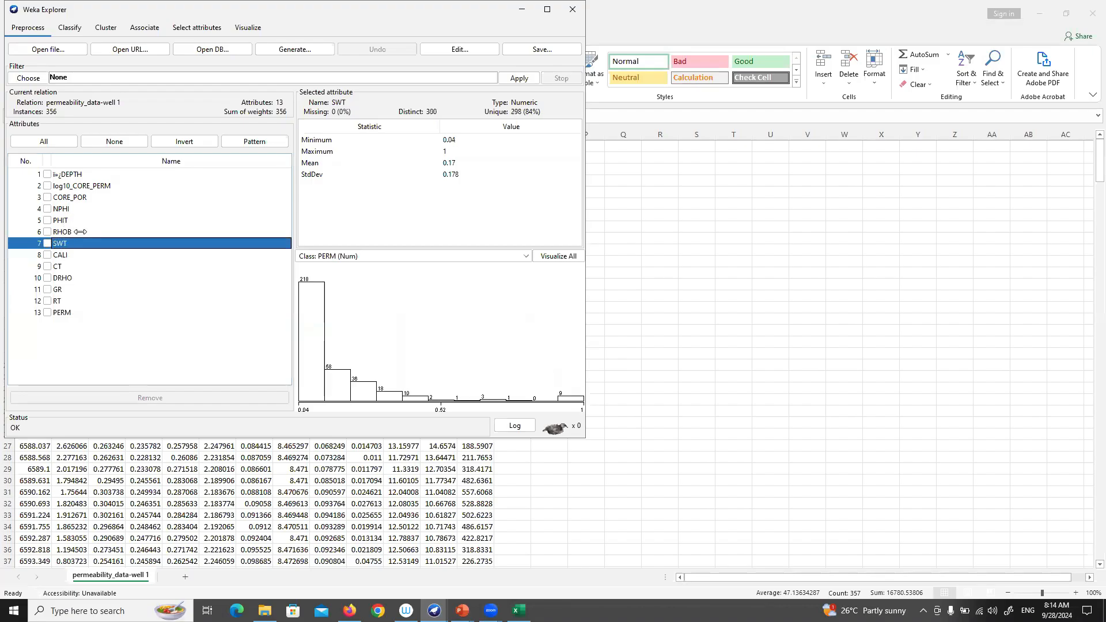
click(61, 255)
click(56, 267)
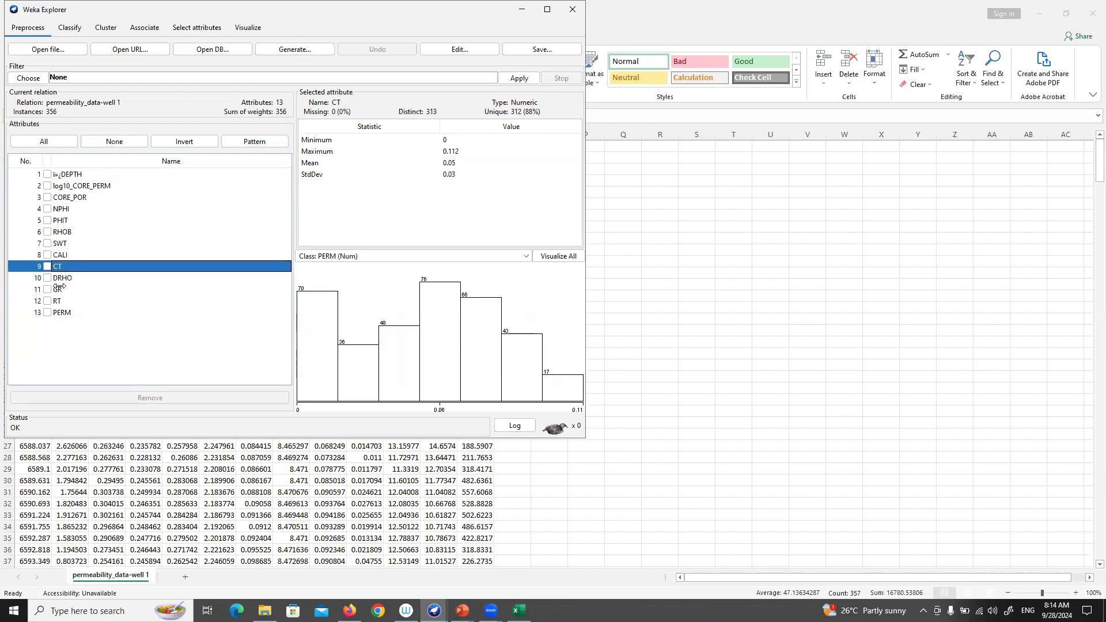
click(58, 288)
Step: Choose SMOreg from the function-based classifiers as the classification scheme
click(70, 27)
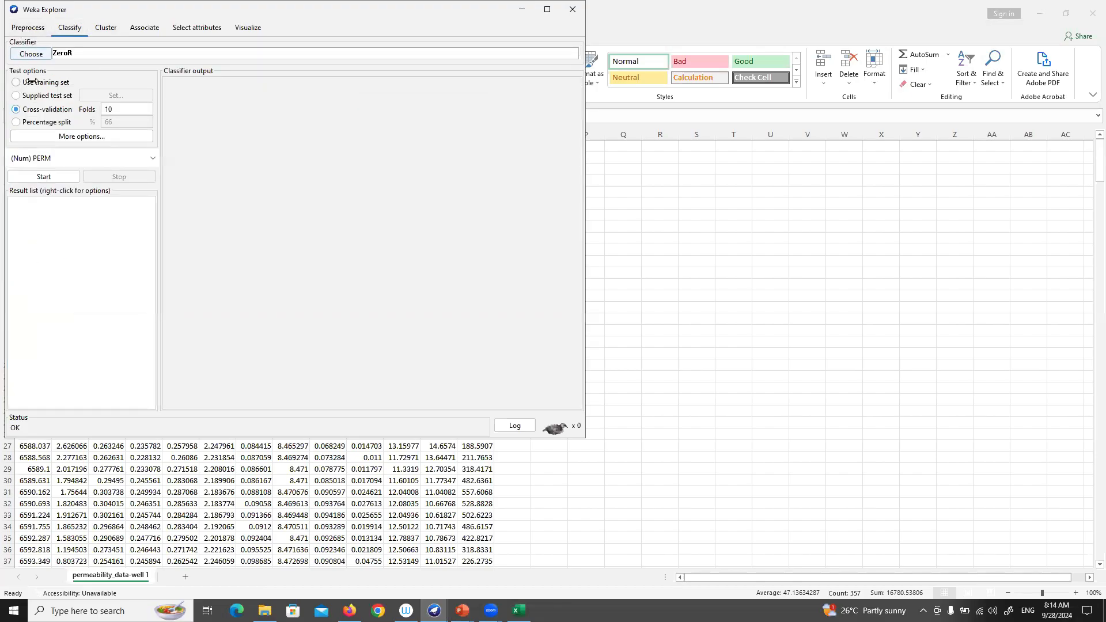
click(18, 51)
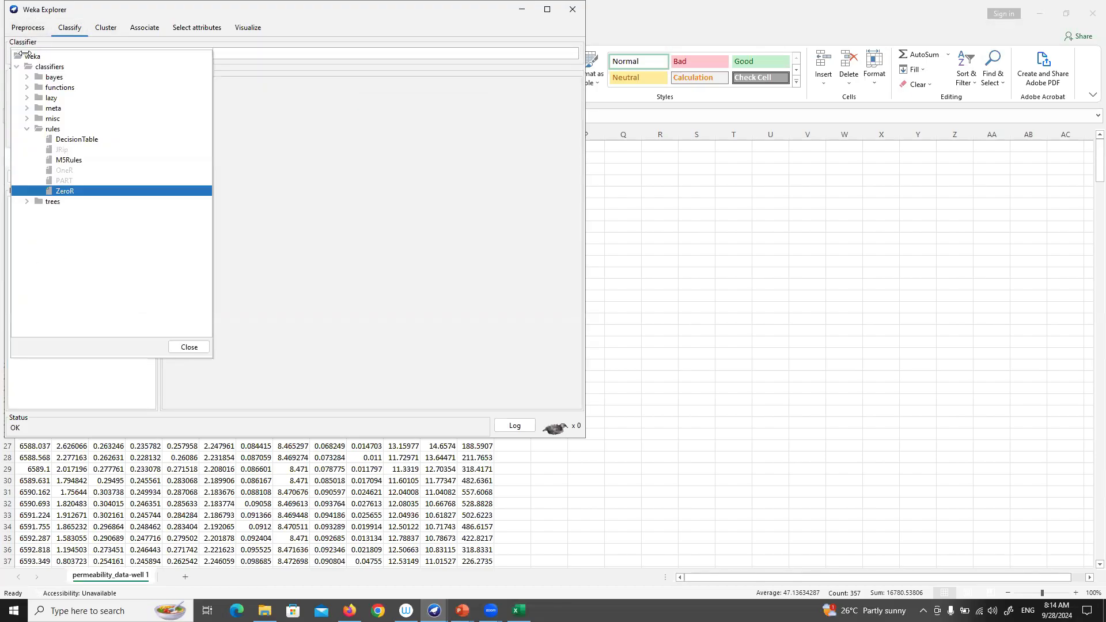
click(26, 87)
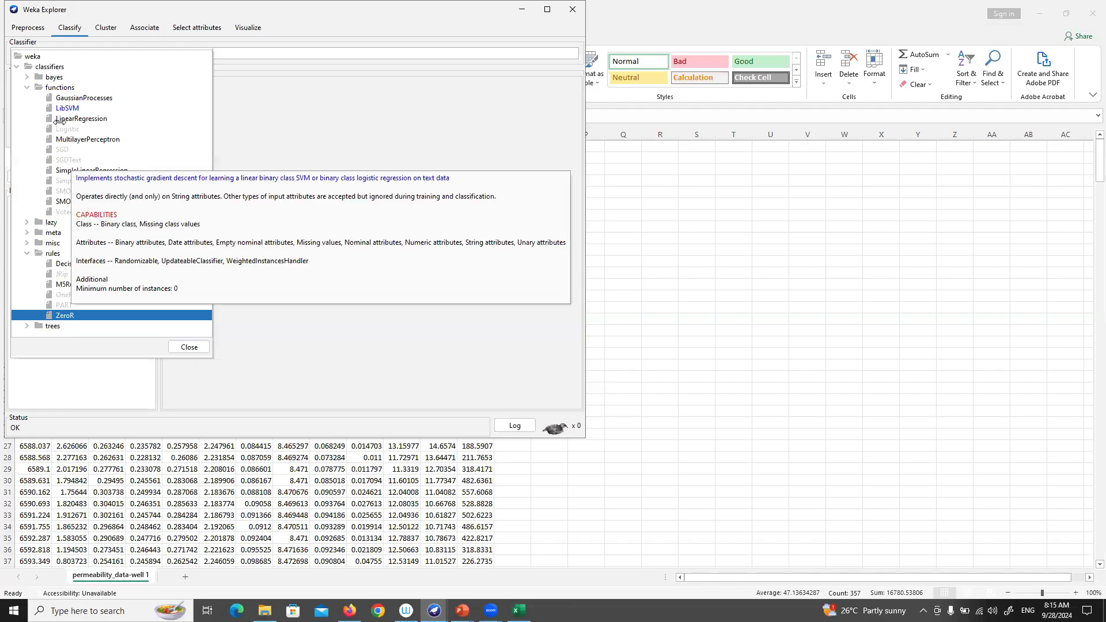
mouse_move(64, 110)
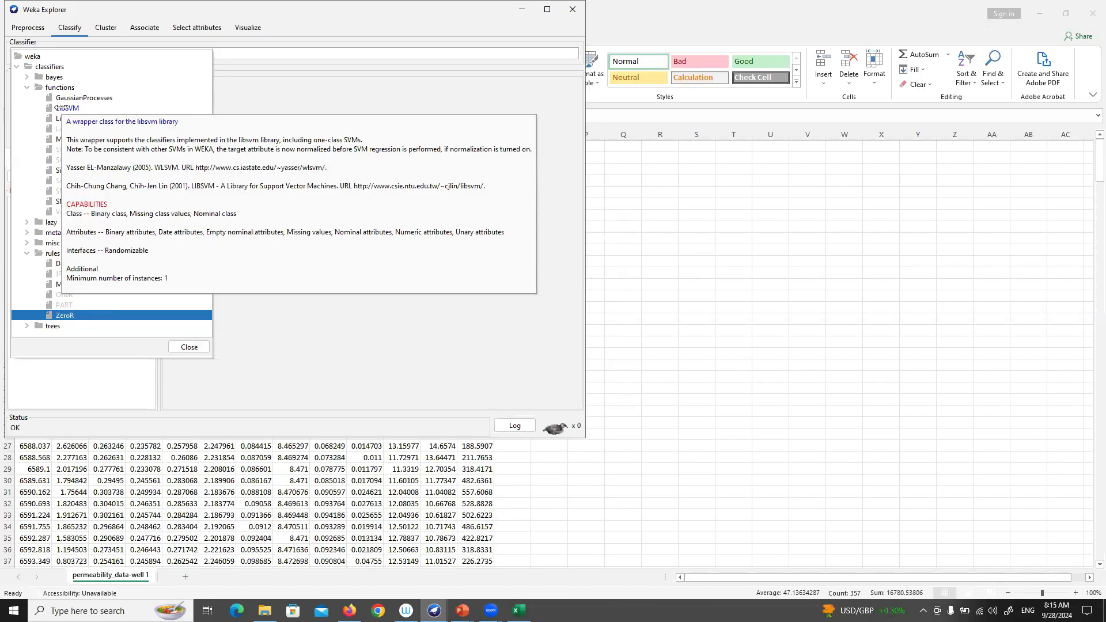
click(61, 201)
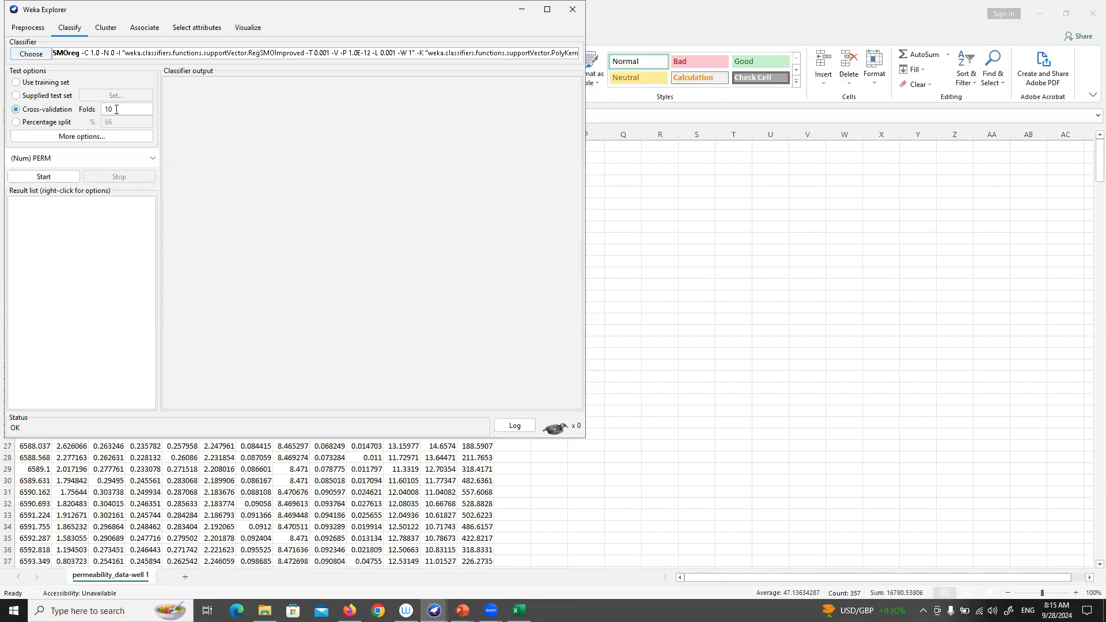
Step: Set the test option to a percentage split with 70% of the data for training
click(16, 122)
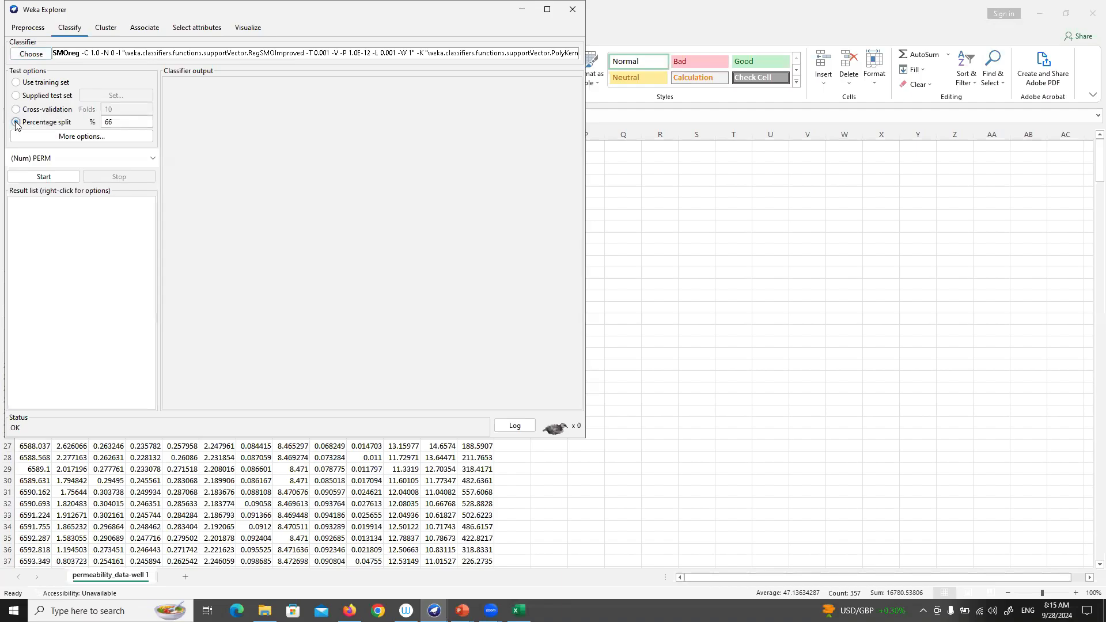
double_click(107, 125)
text(70)
Step: Review the SMOreg parameters, accept them with the PolyKernel kernel, and run the classifier on PERM
click(109, 54)
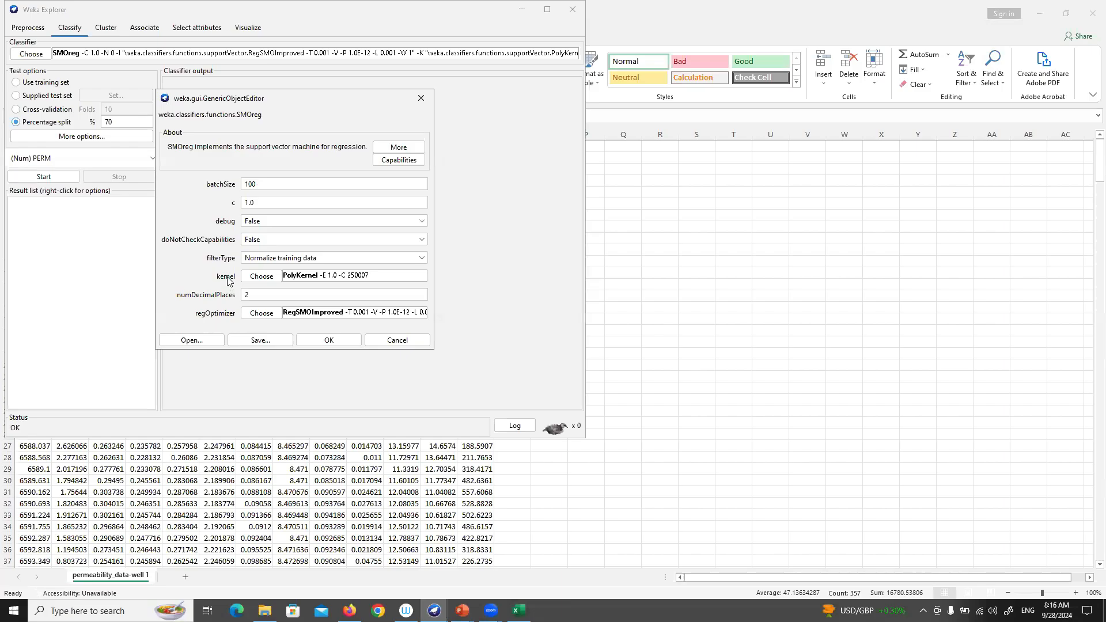
mouse_move(228, 281)
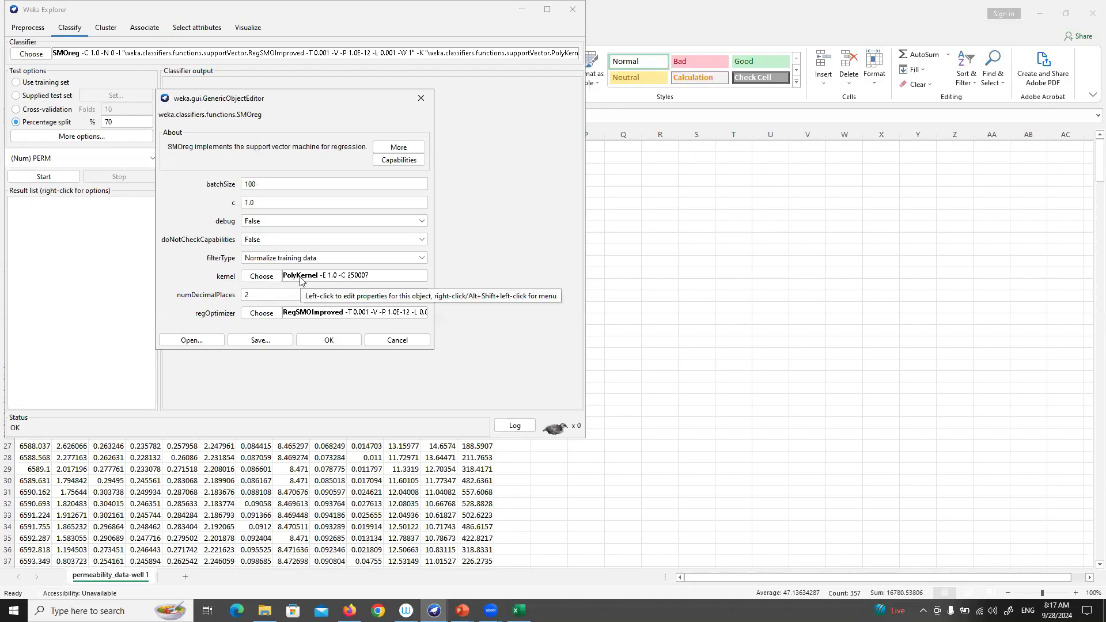
click(327, 340)
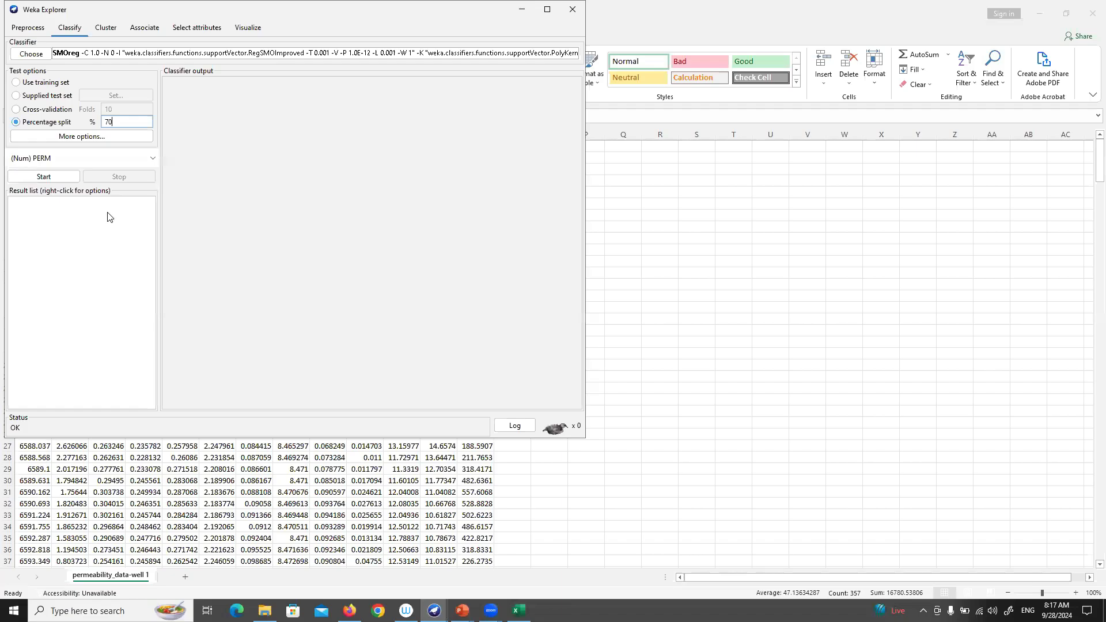
click(38, 177)
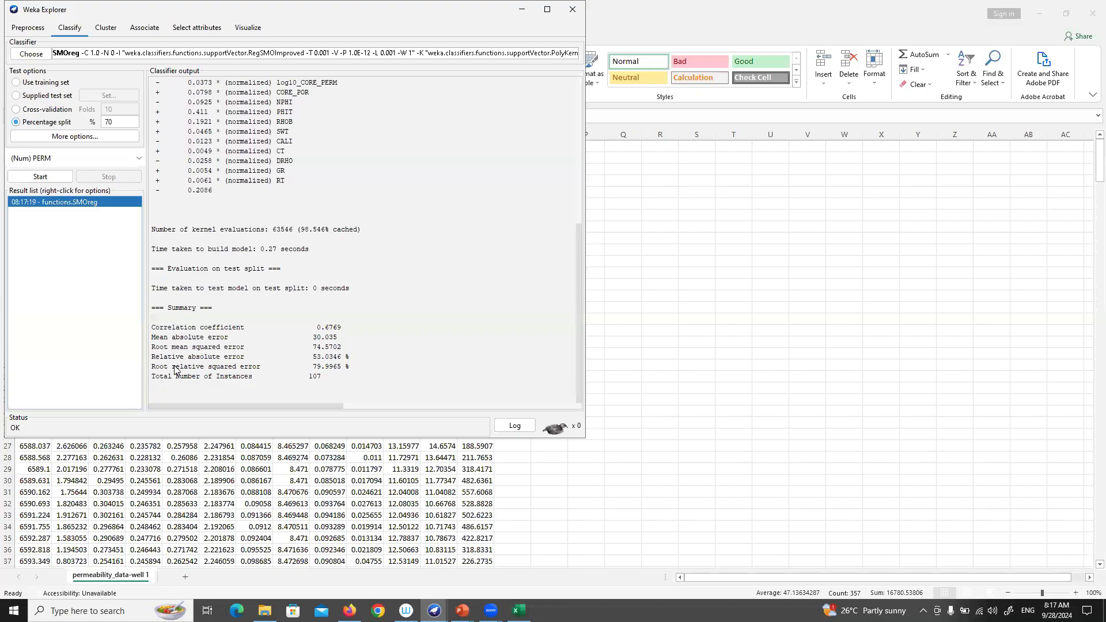
Step: Enable error plot point size proportional to margin in the classifier evaluation options
click(66, 138)
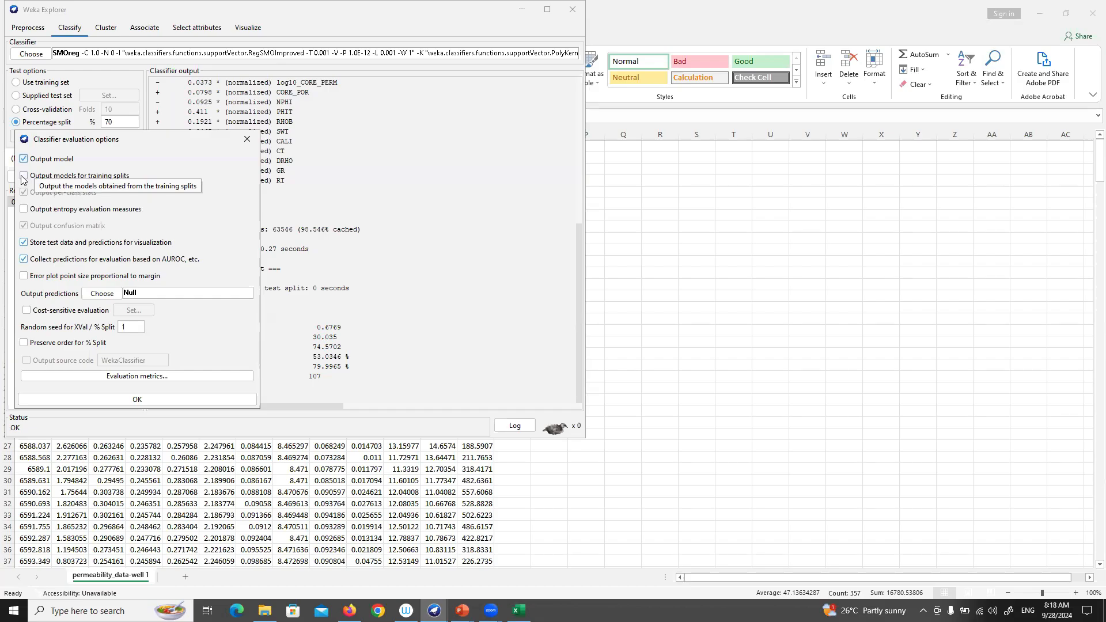
click(23, 277)
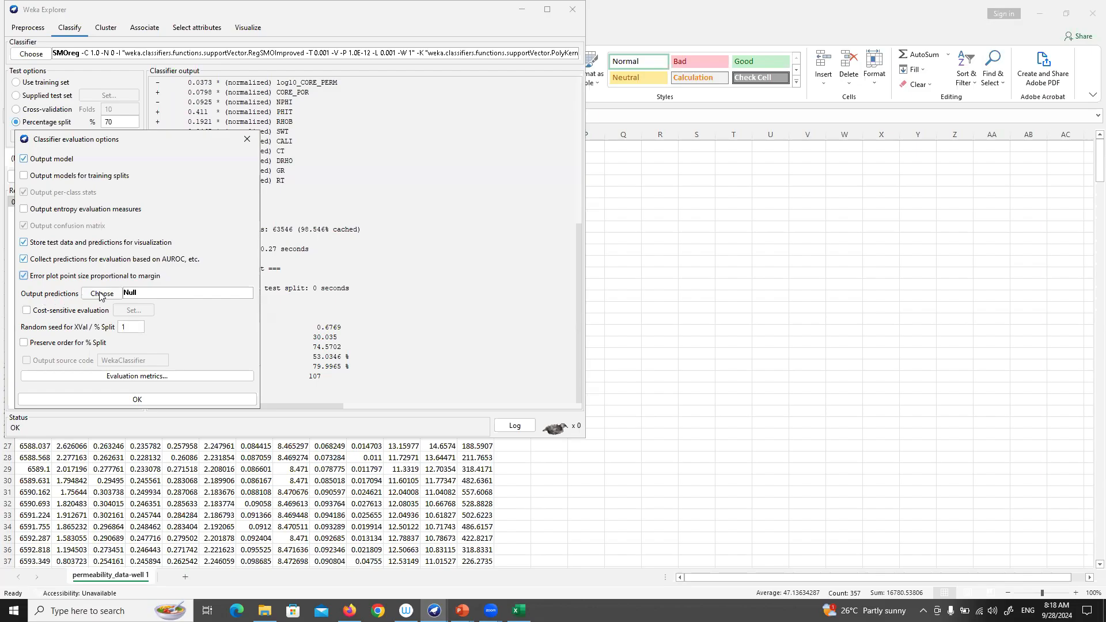
click(163, 400)
Step: Set the output predictions format to PlainText in the evaluation options and rerun SMOreg
scroll(287, 291, up, 6)
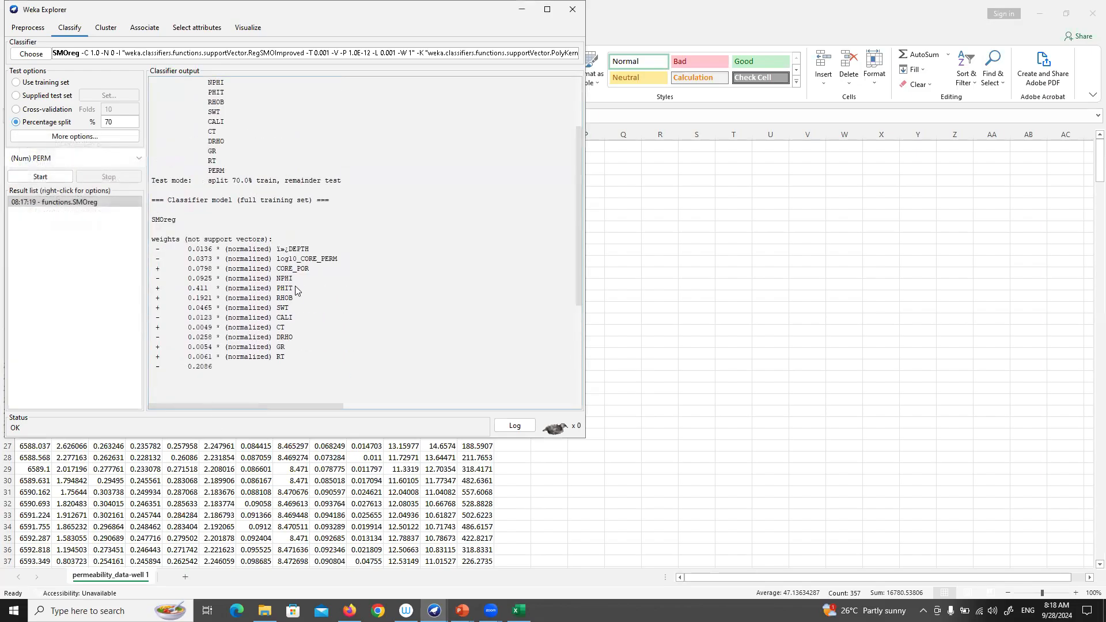
scroll(256, 167, up, 3)
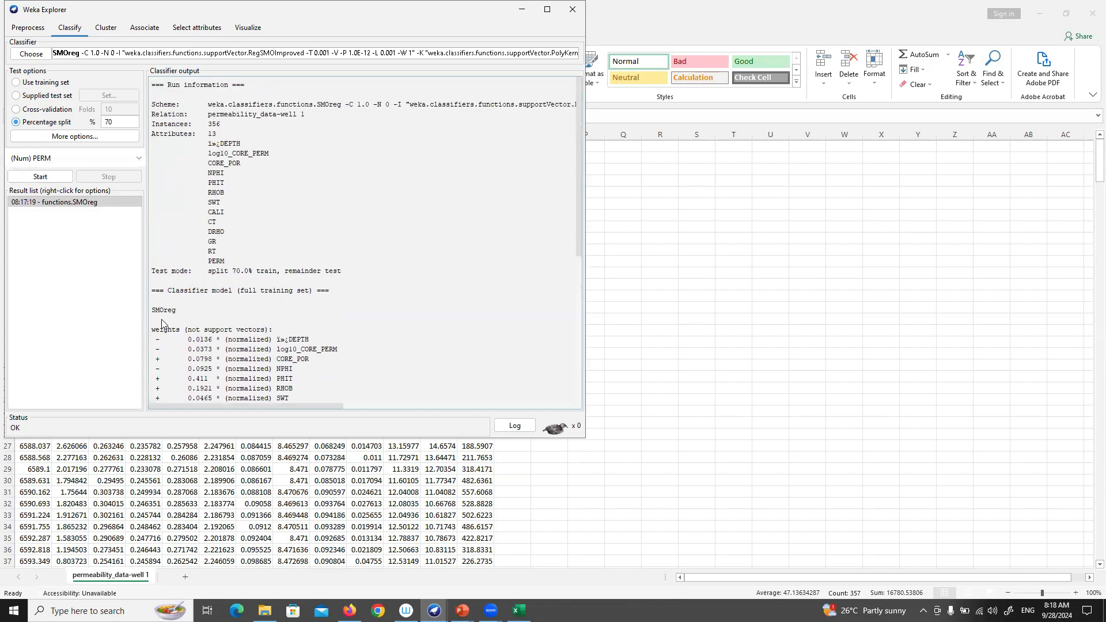
scroll(195, 317, down, 7)
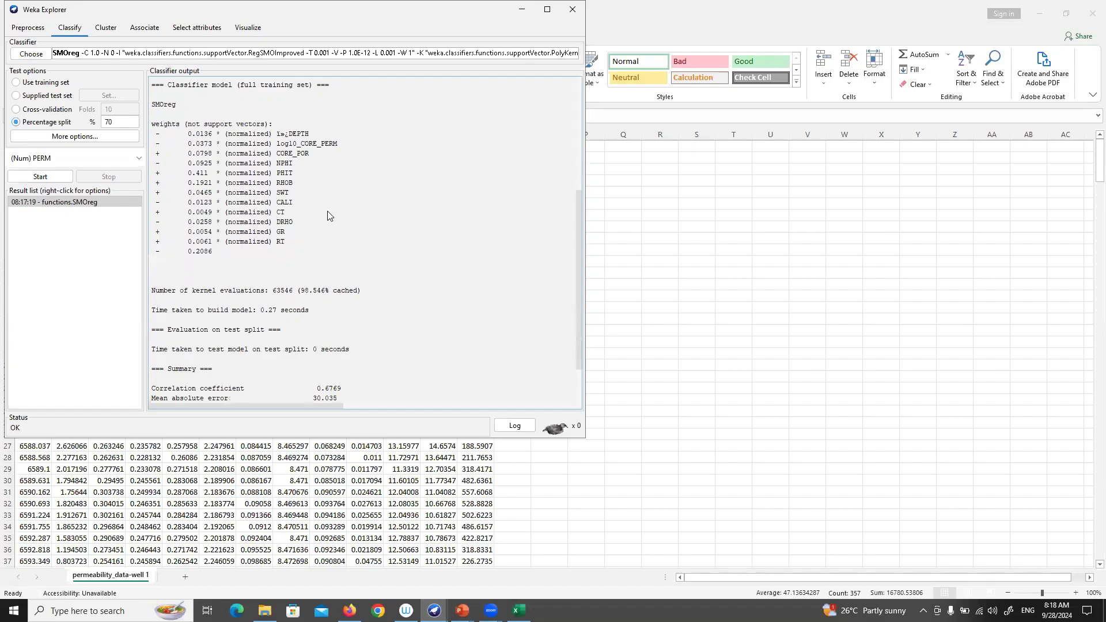
scroll(237, 218, up, 4)
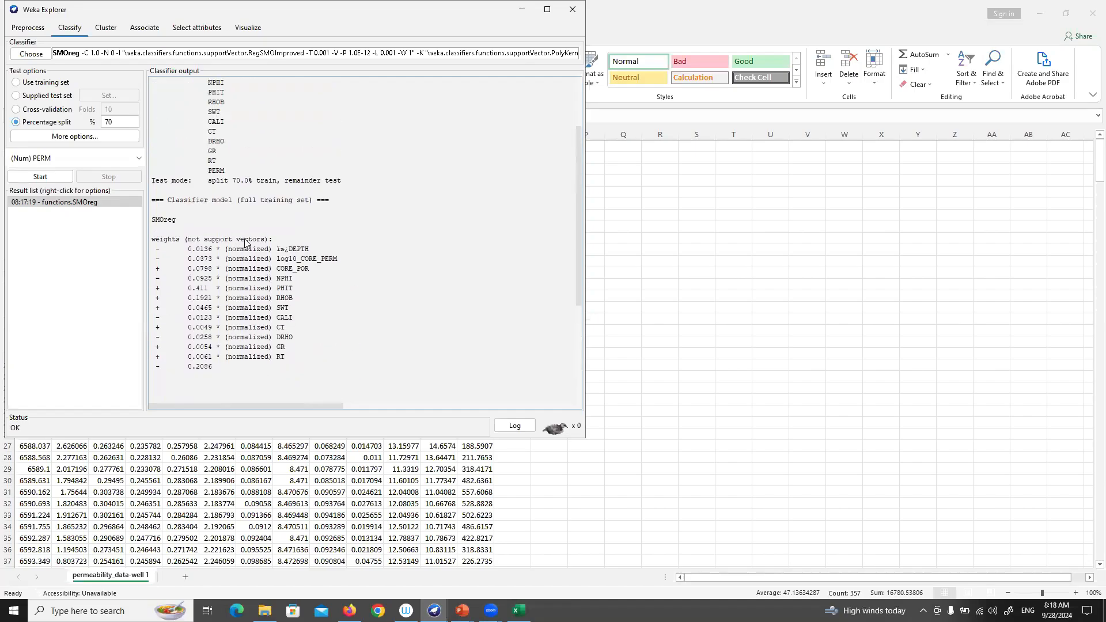
click(73, 137)
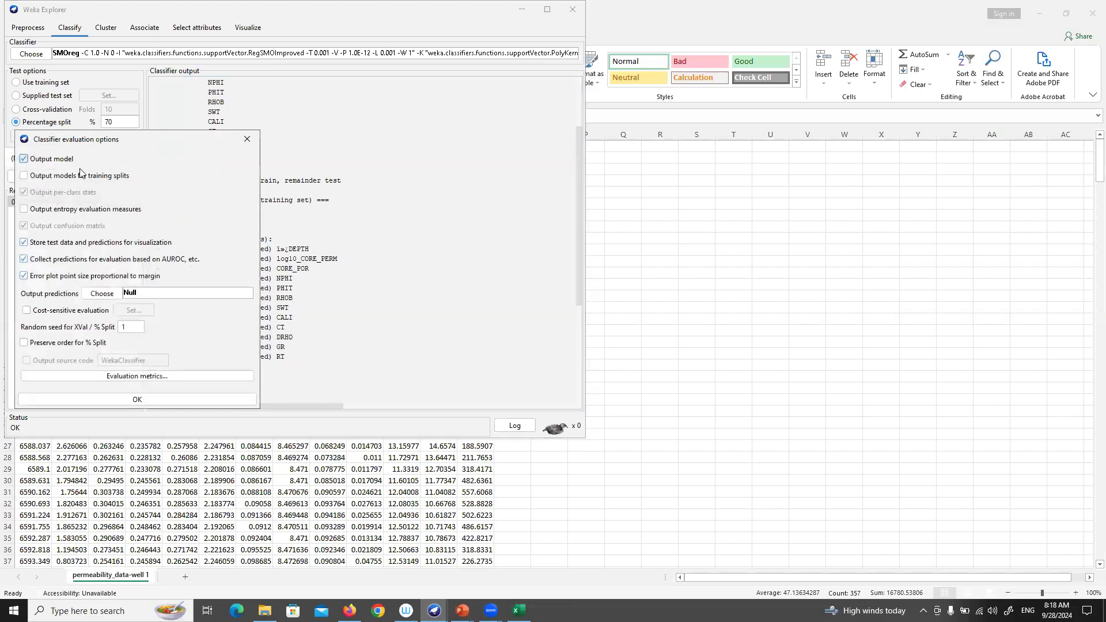
click(113, 296)
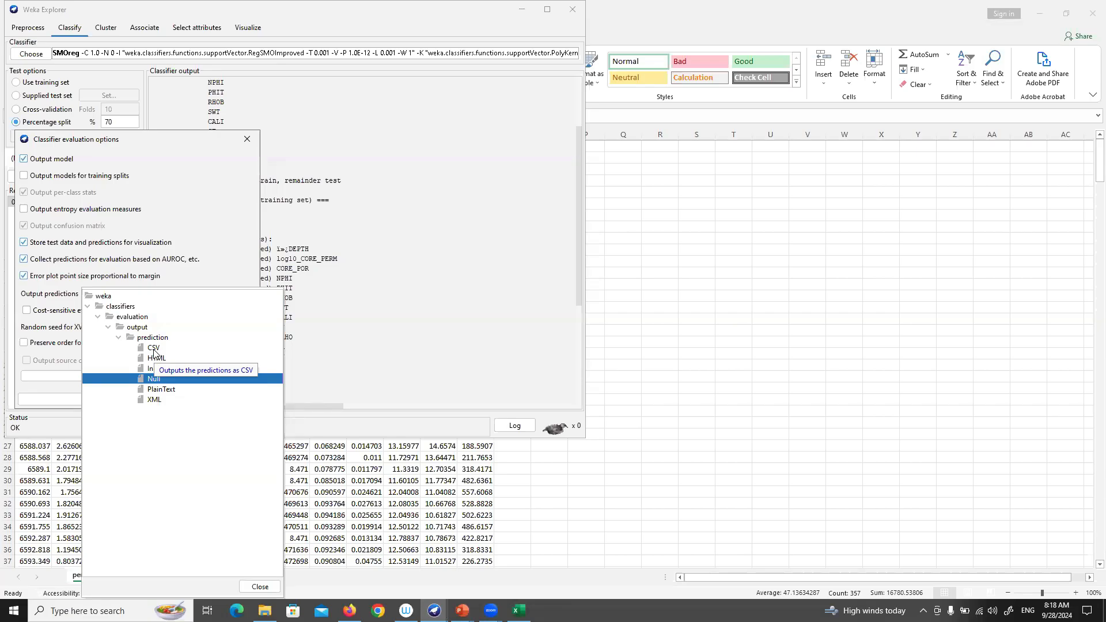
click(158, 390)
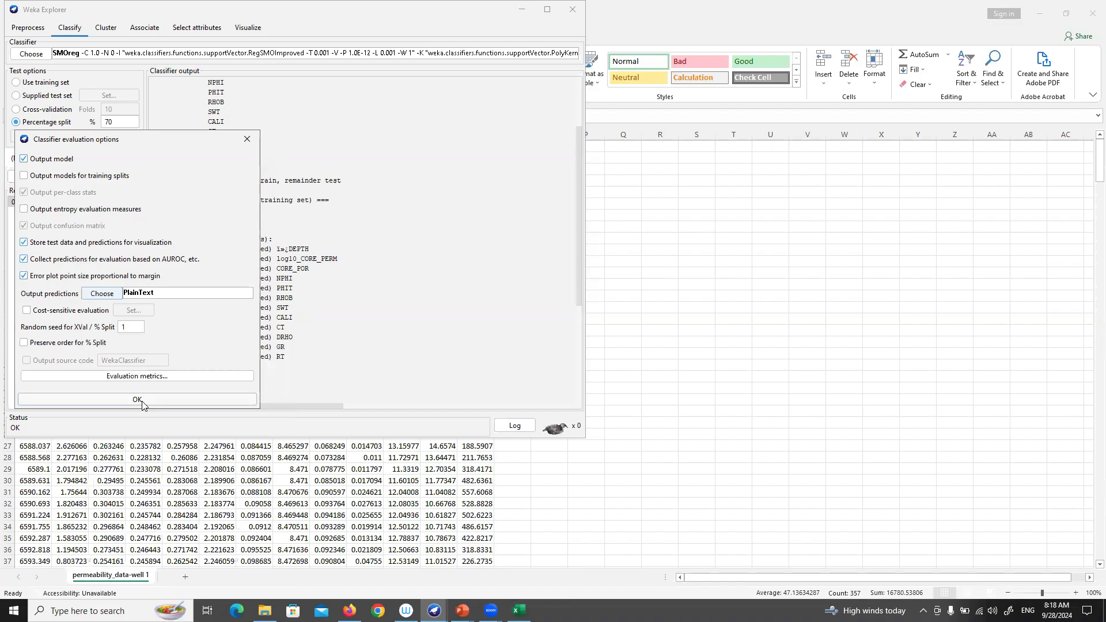
click(138, 399)
click(42, 176)
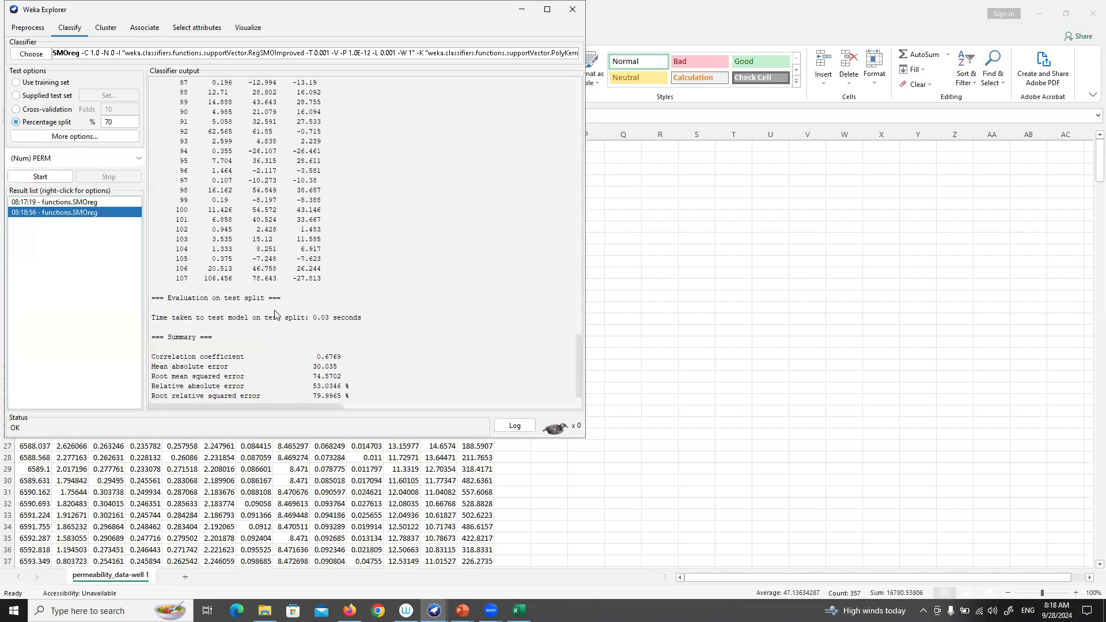
Step: Examine the actual, predicted and error columns of the PolyKernel run's predictions on the test split
scroll(274, 314, up, 15)
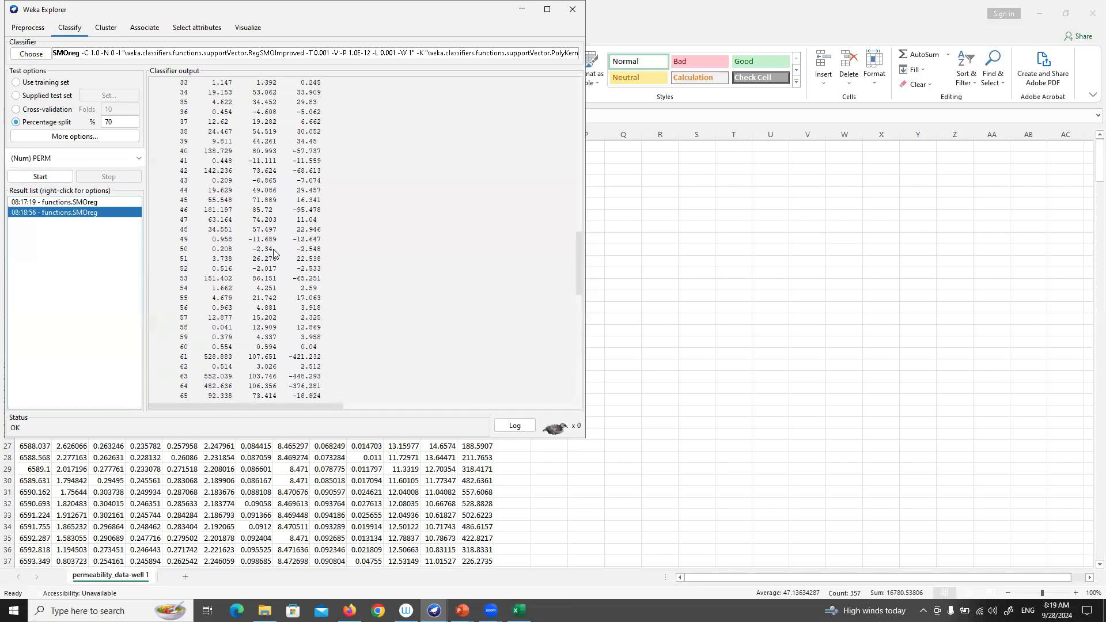
scroll(274, 251, up, 17)
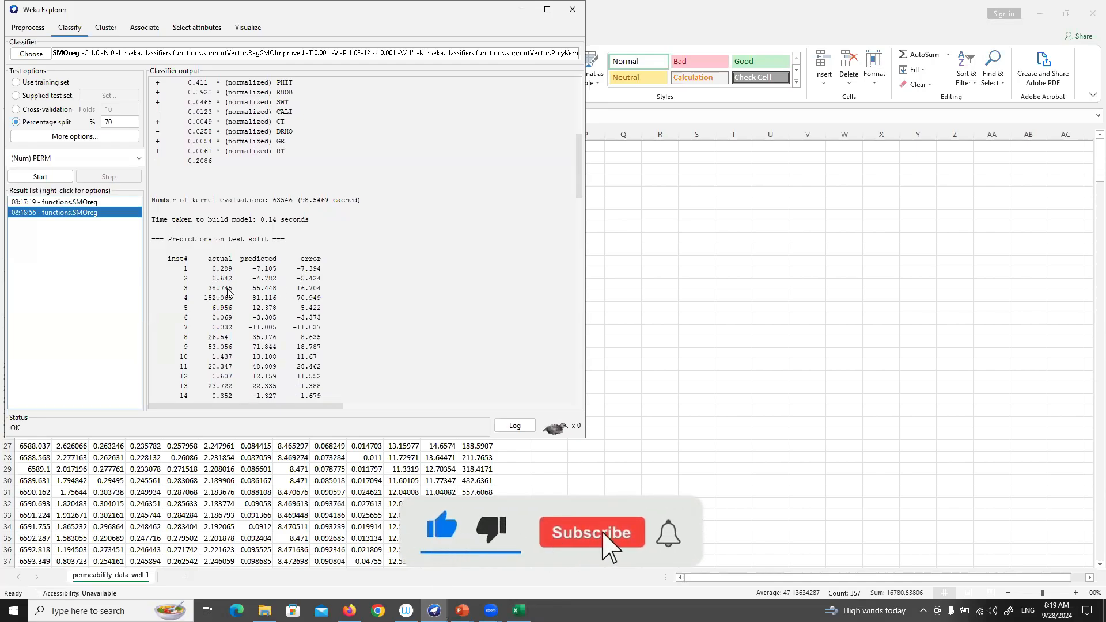
scroll(314, 219, down, 2)
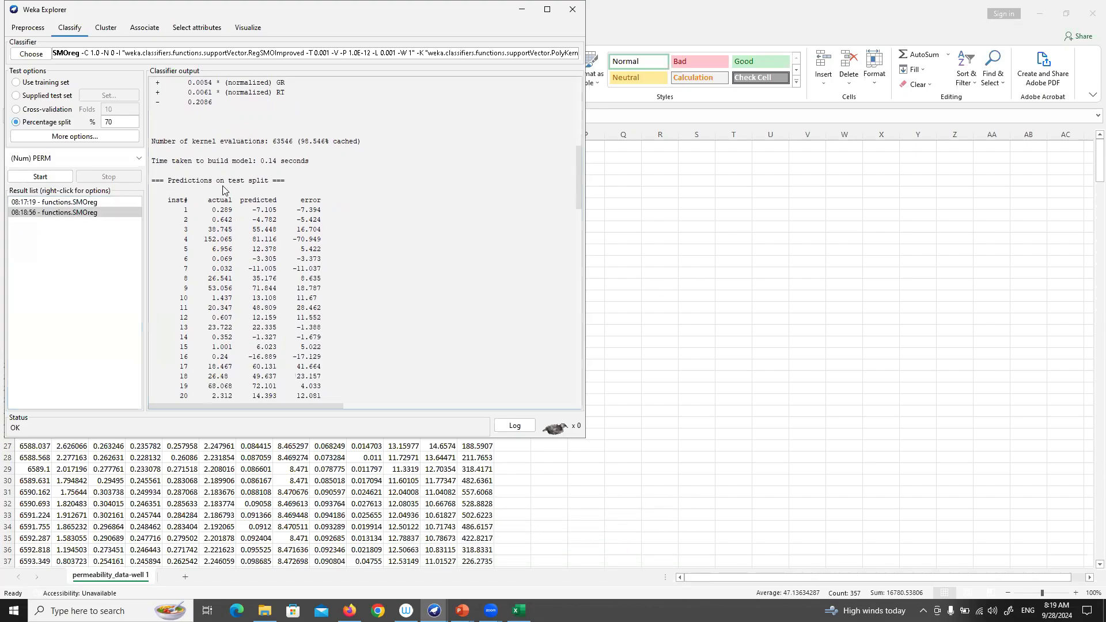
drag(155, 187, 353, 323)
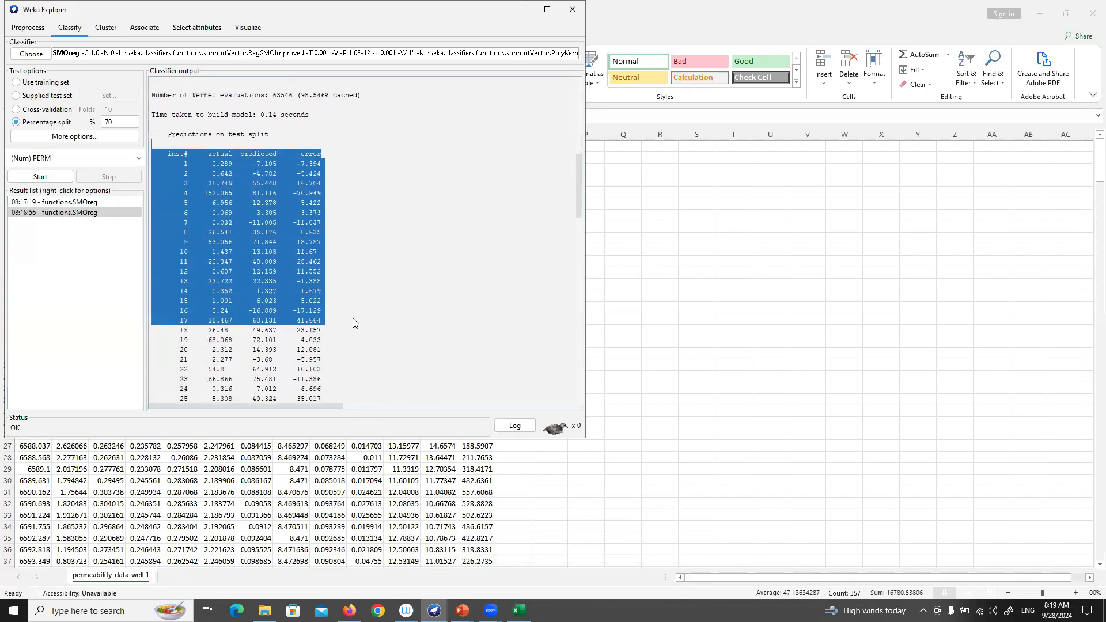
click(368, 279)
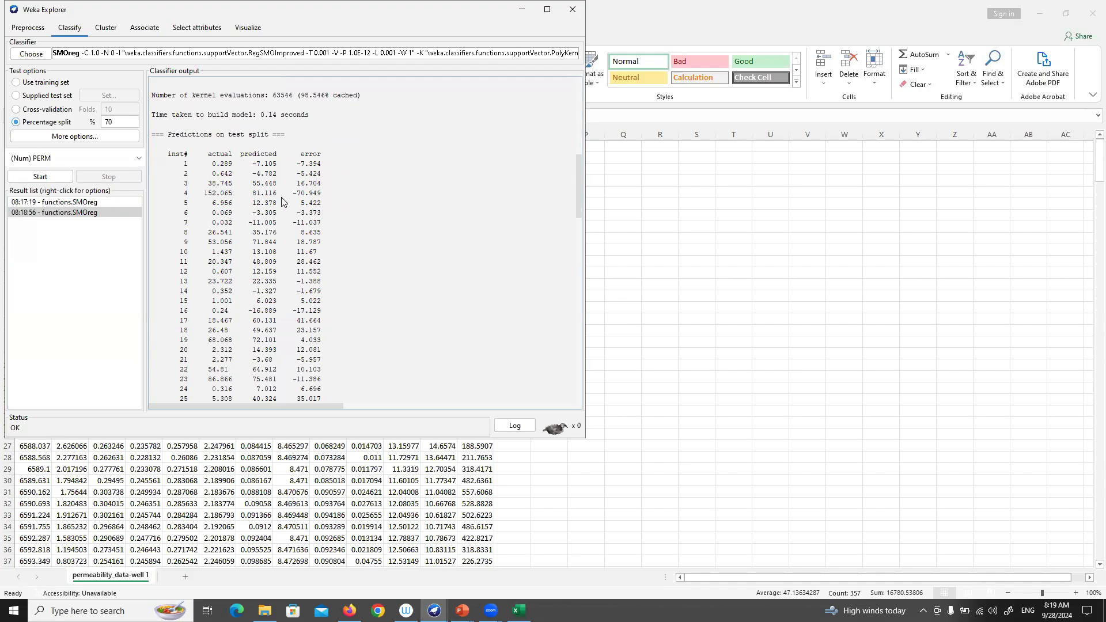
Step: Change the SMOreg kernel to RBFKernel, rerun the classifier on PERM, and look through its test predictions
click(252, 53)
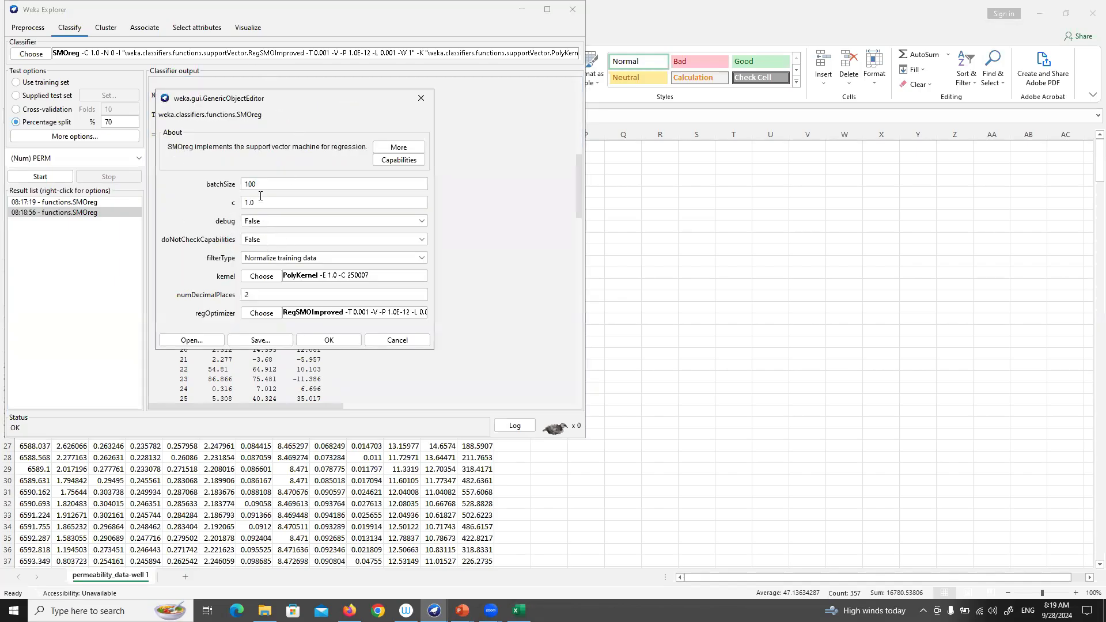
click(266, 277)
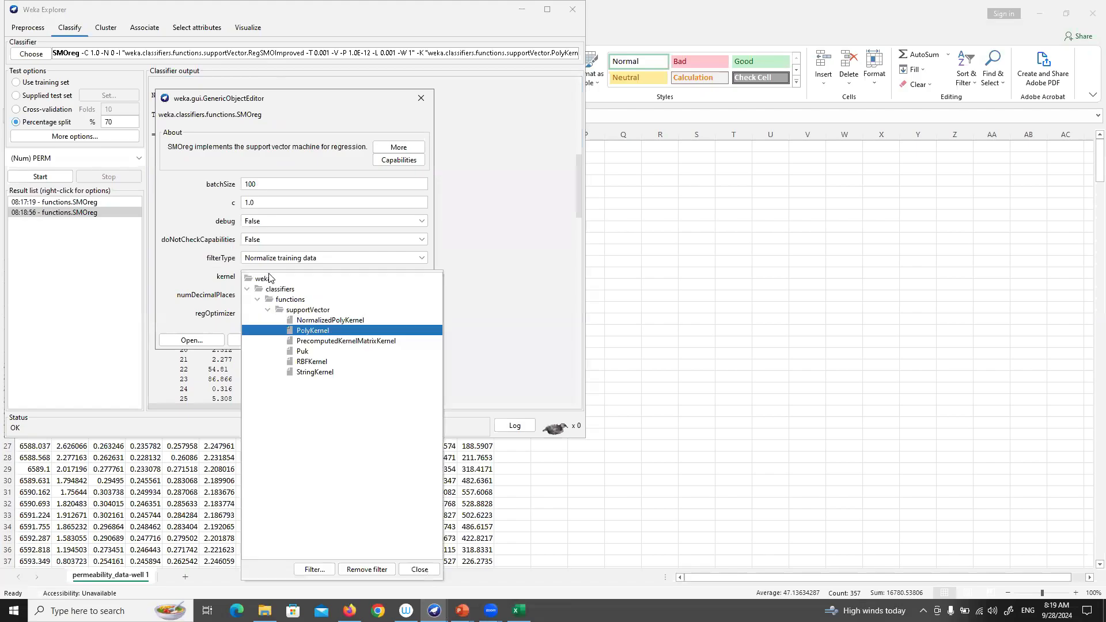
click(297, 362)
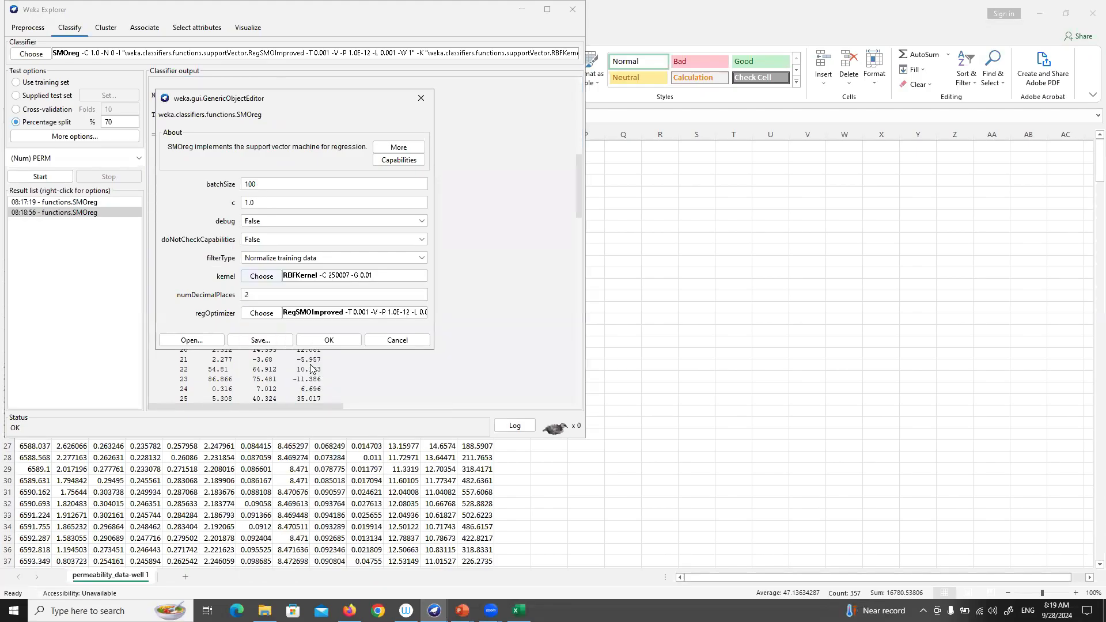
click(326, 340)
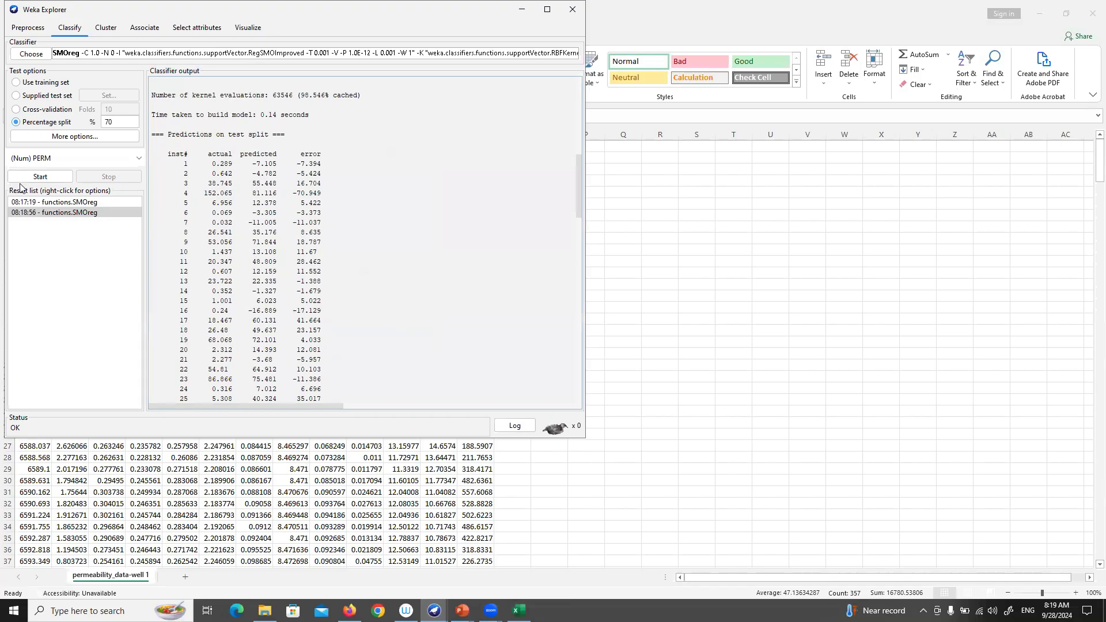
click(38, 176)
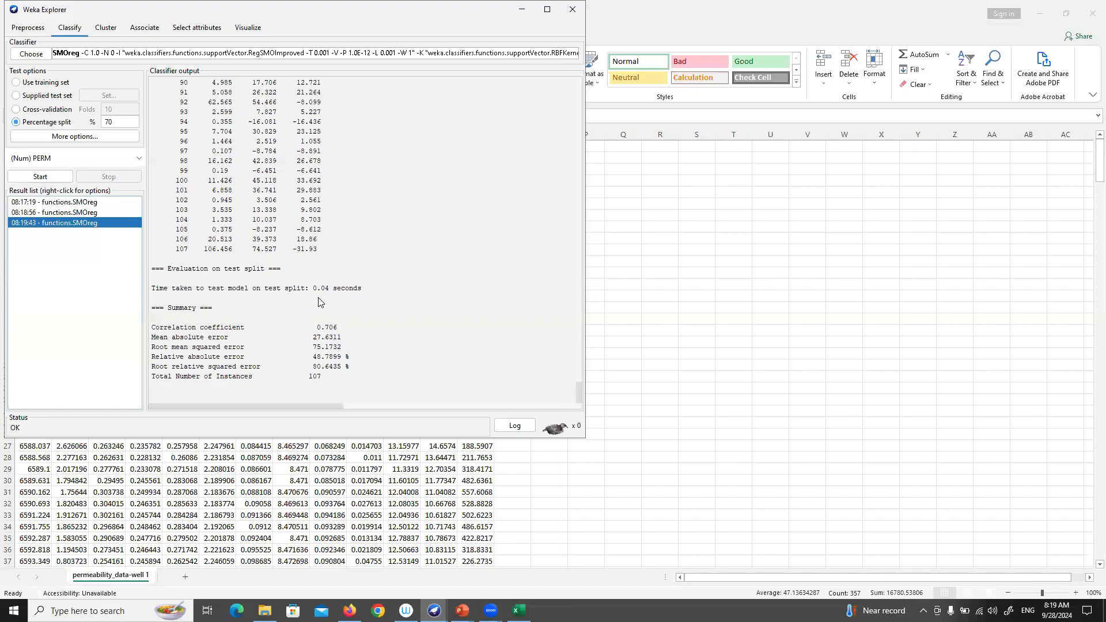
scroll(320, 294, up, 15)
scroll(311, 274, up, 8)
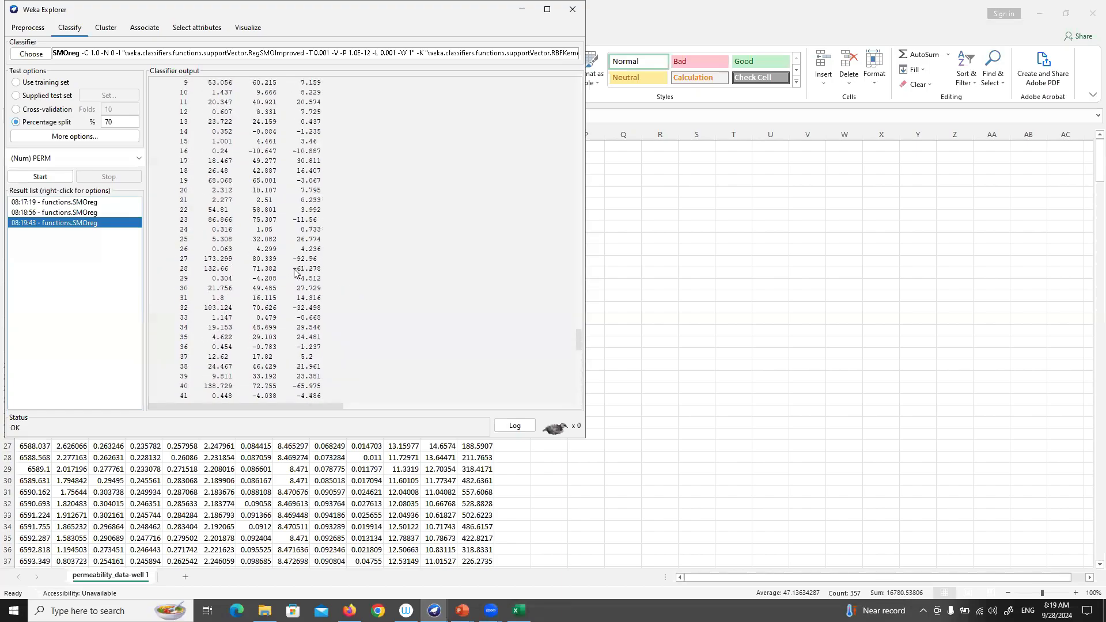
scroll(303, 282, down, 16)
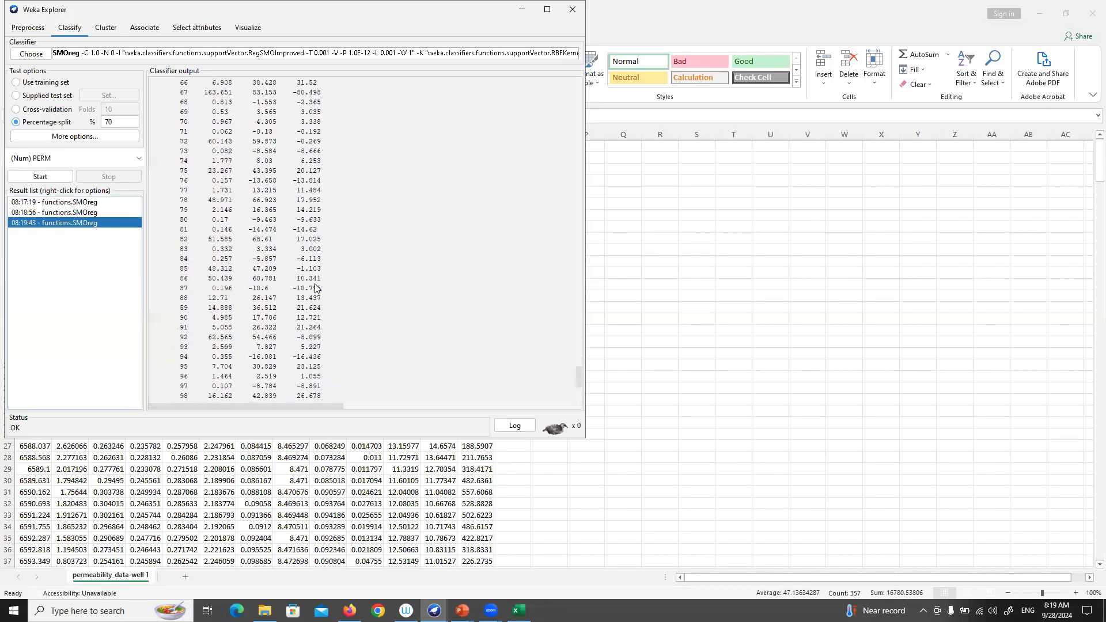
Step: Review the RBFKernel parameters, switch the SMOreg kernel to Puk, and rerun the classifier on PERM
click(329, 52)
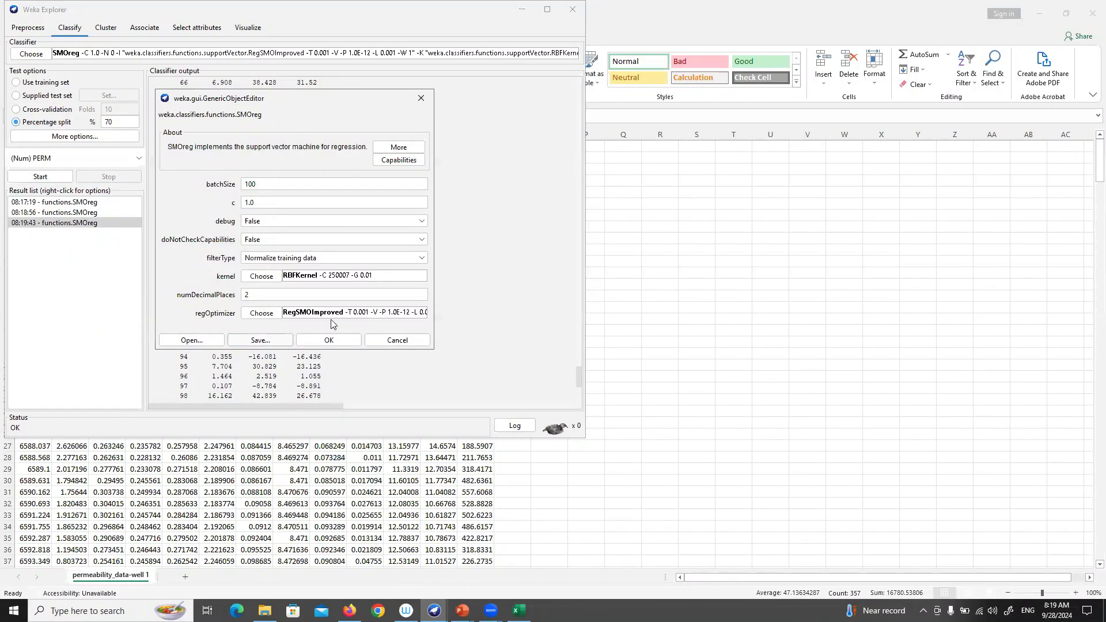
click(302, 277)
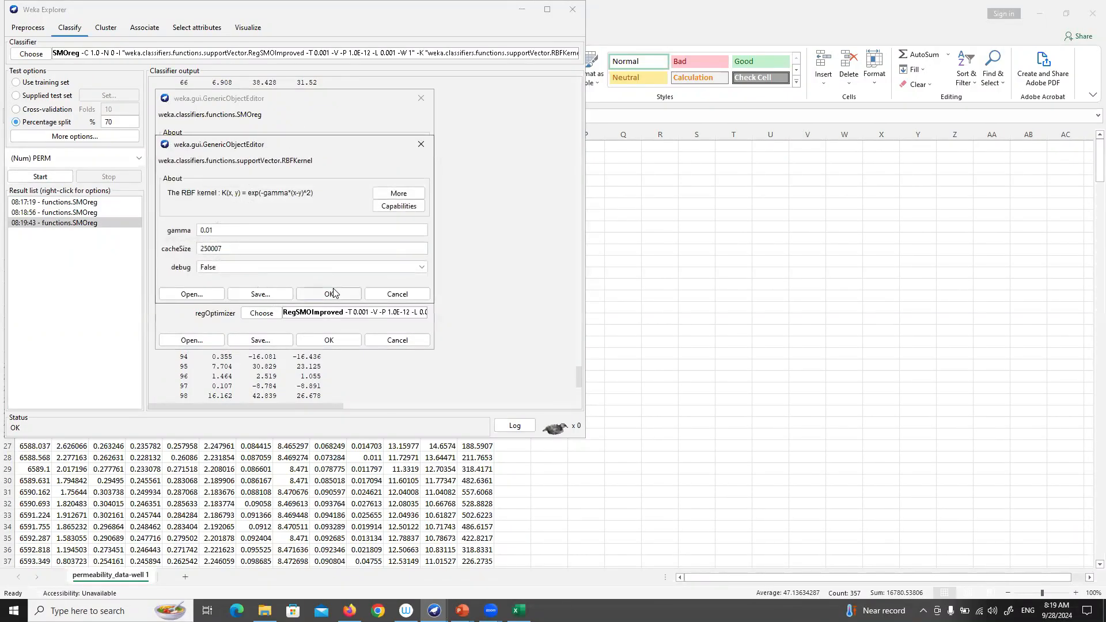
click(336, 290)
click(262, 276)
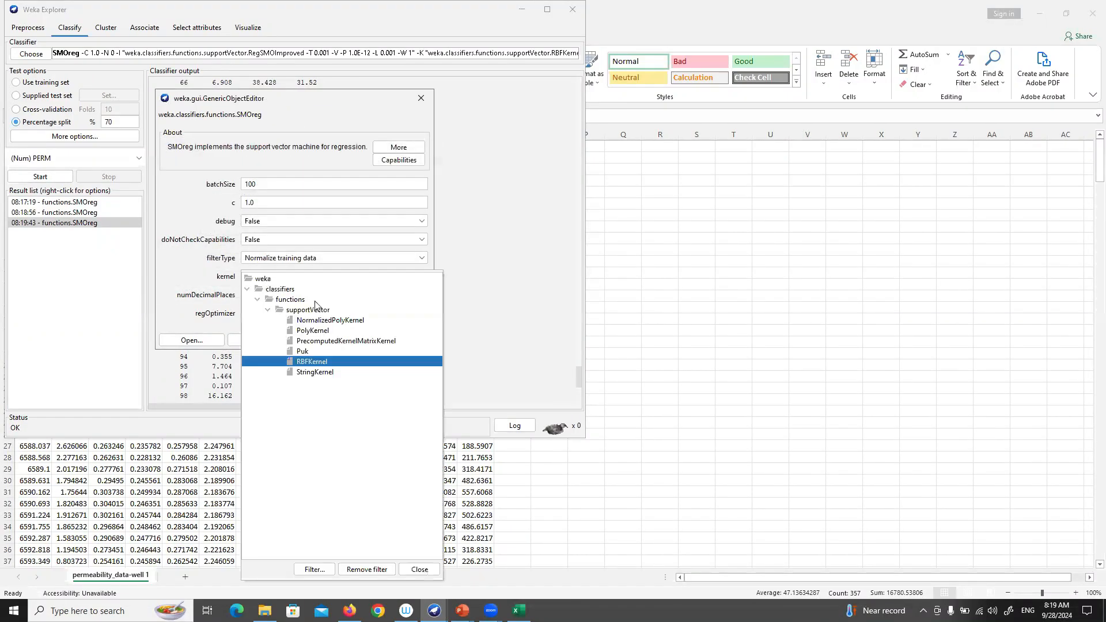
click(314, 351)
click(330, 341)
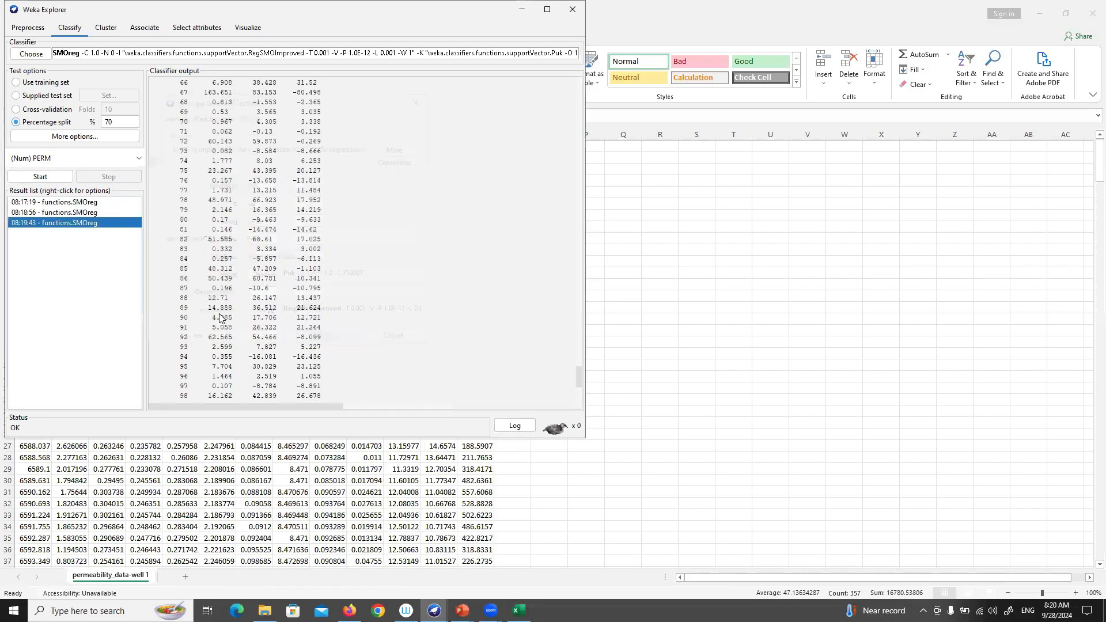
click(54, 178)
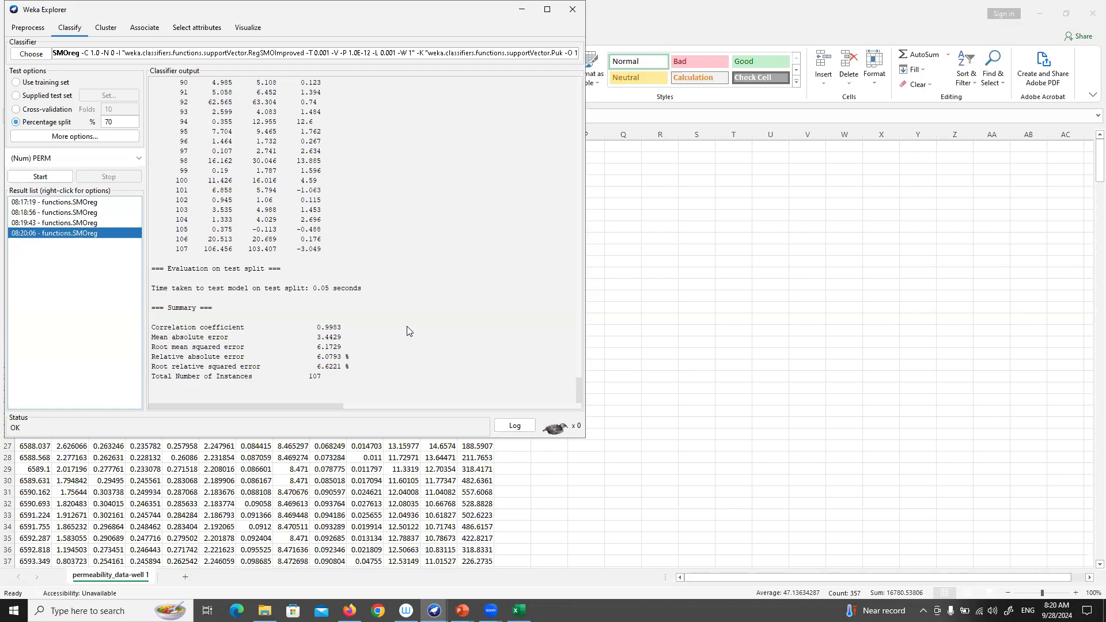
Step: Review the SMOreg settings with the Puk kernel and compare actual with predicted permeability in its test-split predictions
click(268, 53)
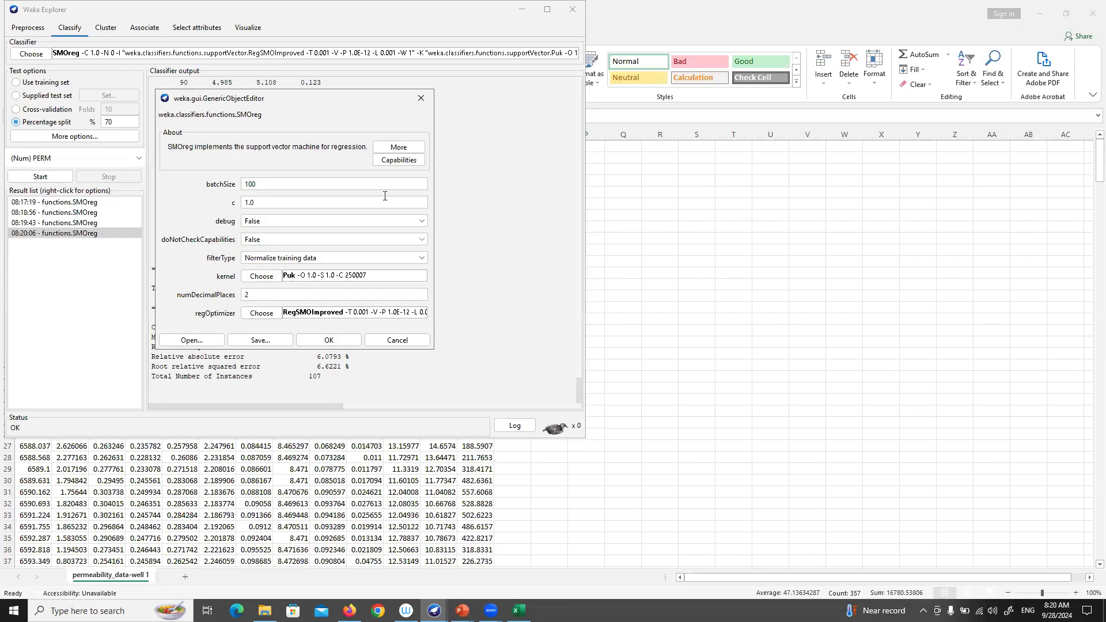
click(349, 341)
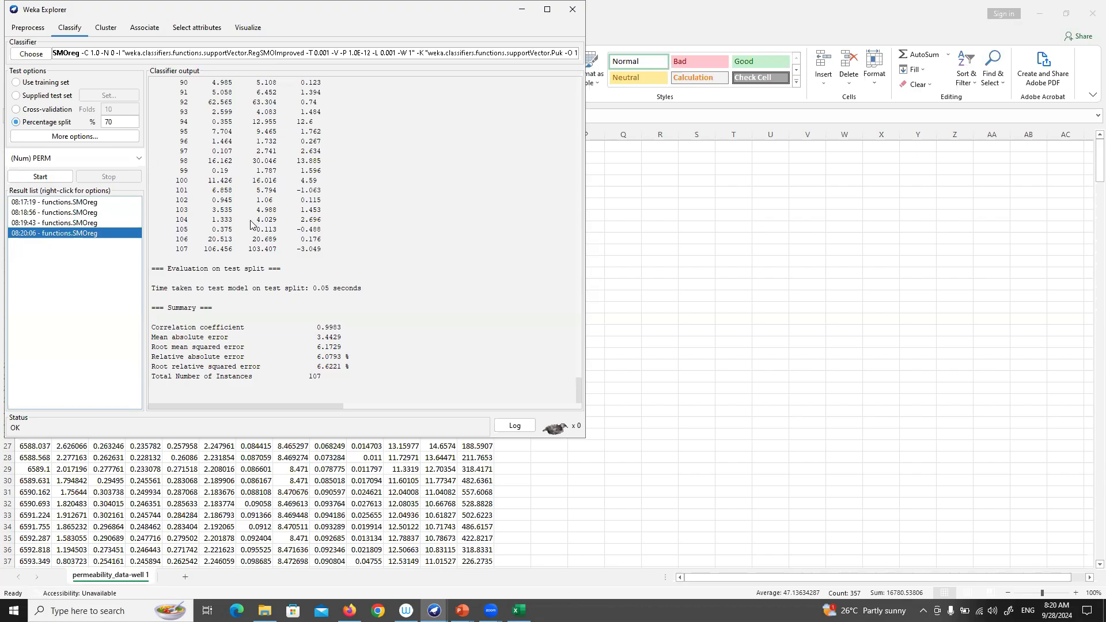
scroll(334, 359, up, 1)
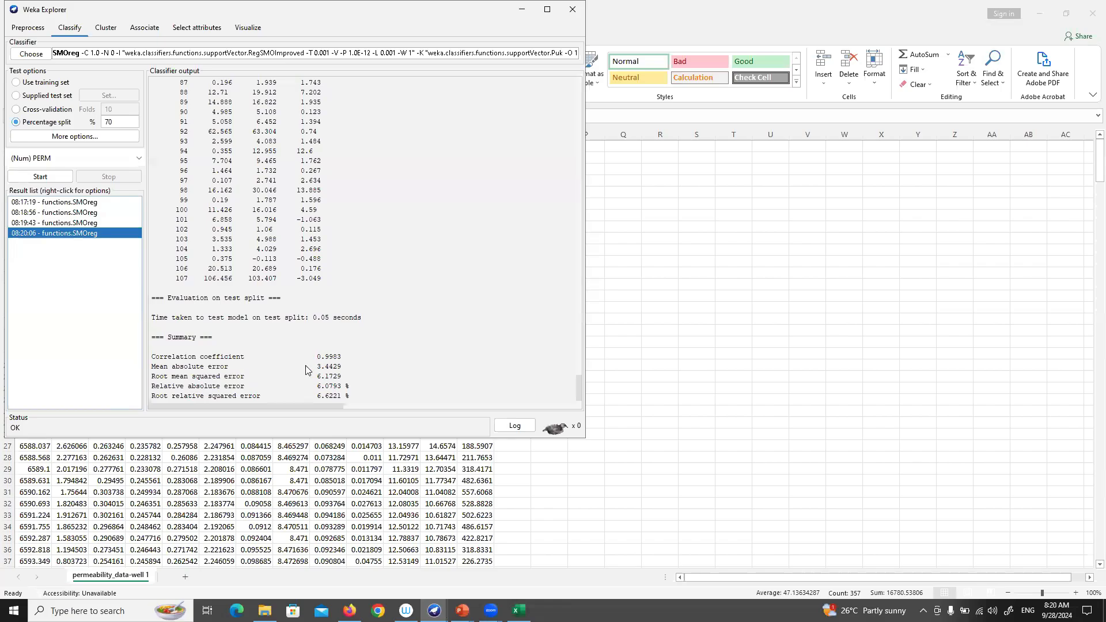
scroll(300, 362, down, 1)
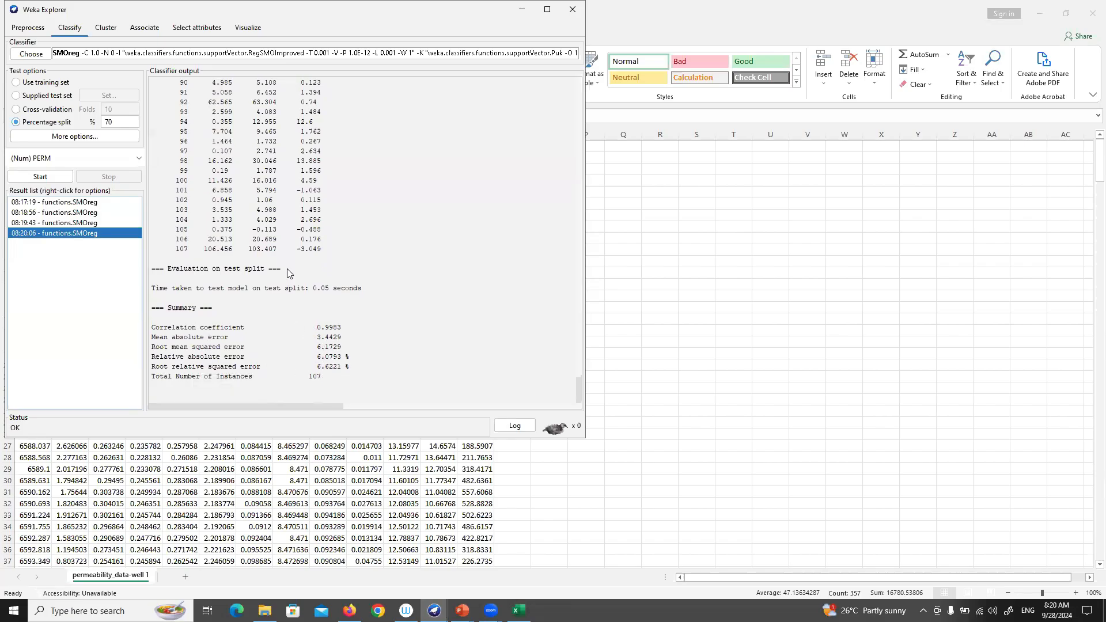
scroll(277, 222, up, 10)
scroll(276, 223, up, 20)
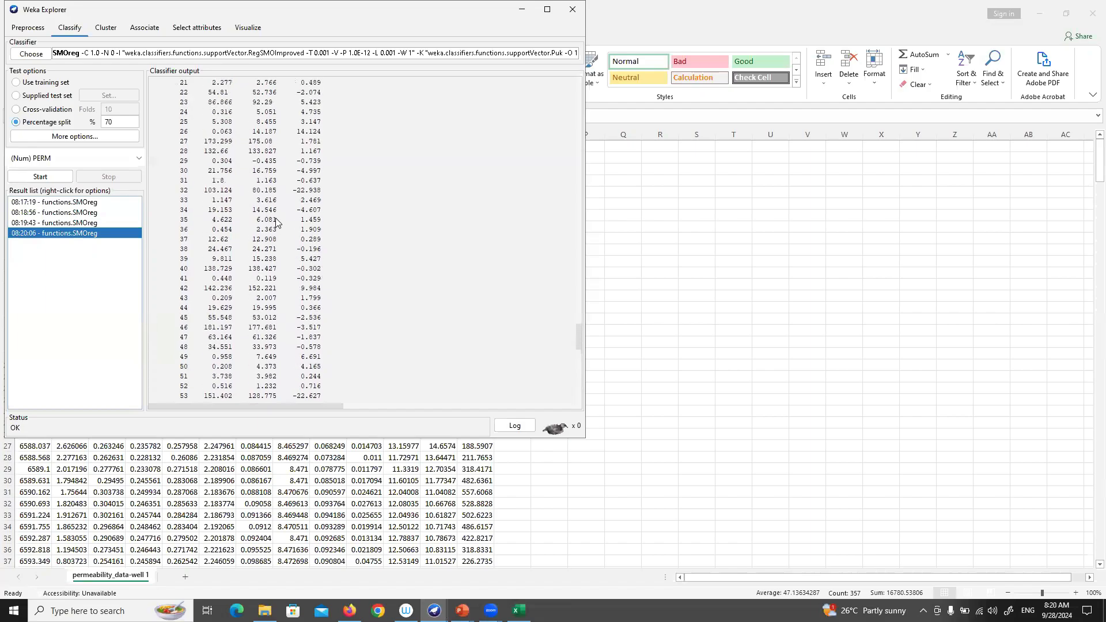
scroll(277, 222, up, 1)
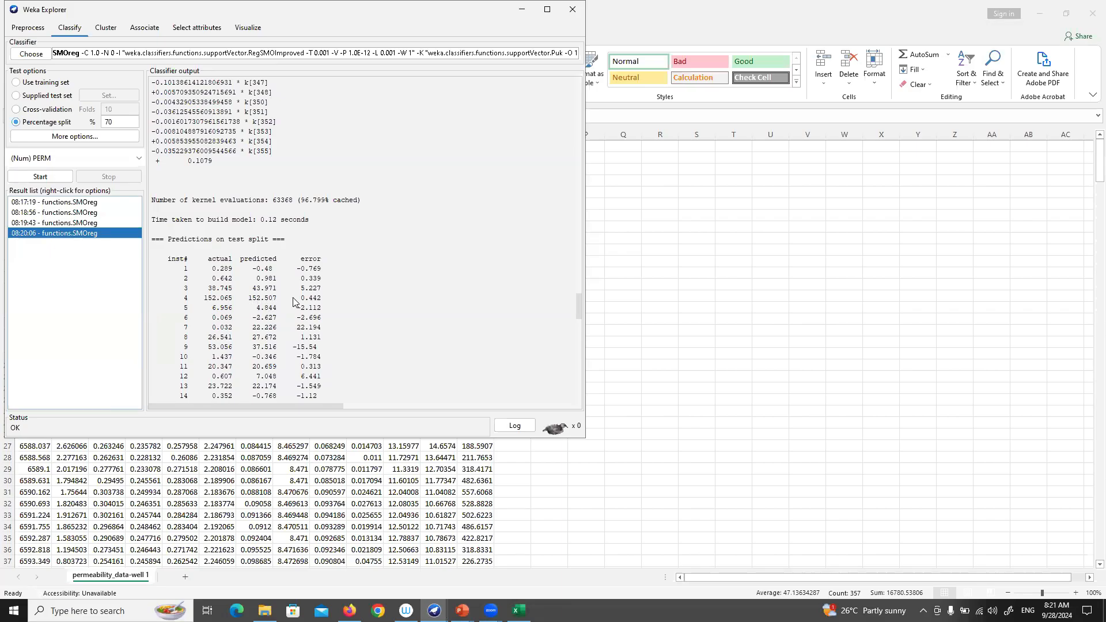
mouse_move(293, 299)
mouse_down()
mouse_move(182, 299)
mouse_move(291, 315)
mouse_up()
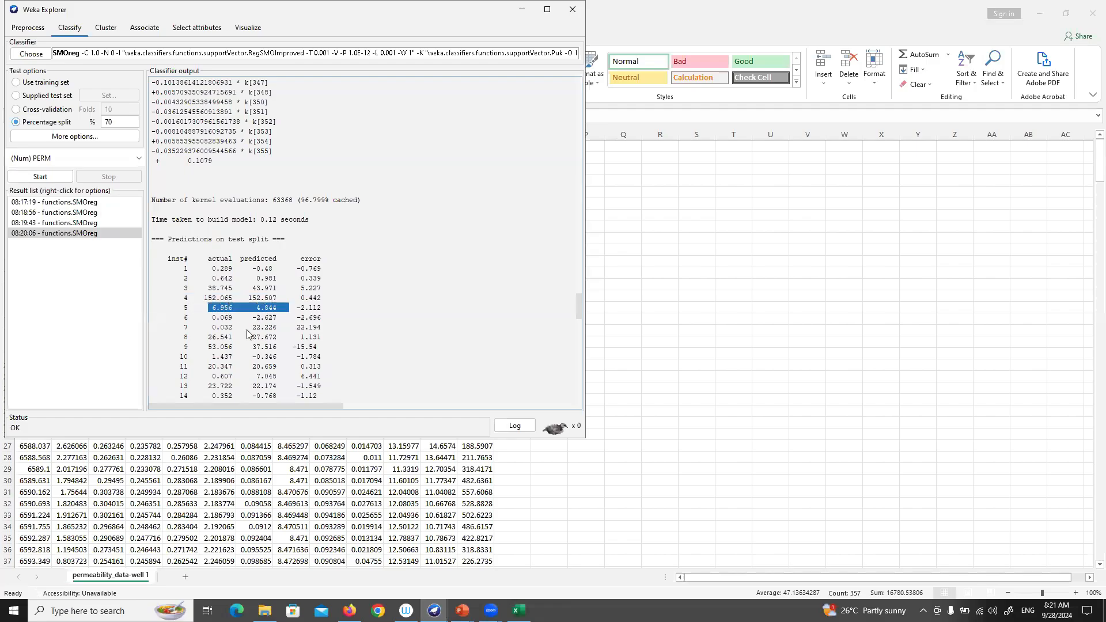
scroll(228, 306, down, 5)
scroll(228, 305, down, 1)
scroll(231, 306, up, 6)
scroll(221, 248, down, 1)
scroll(213, 251, down, 3)
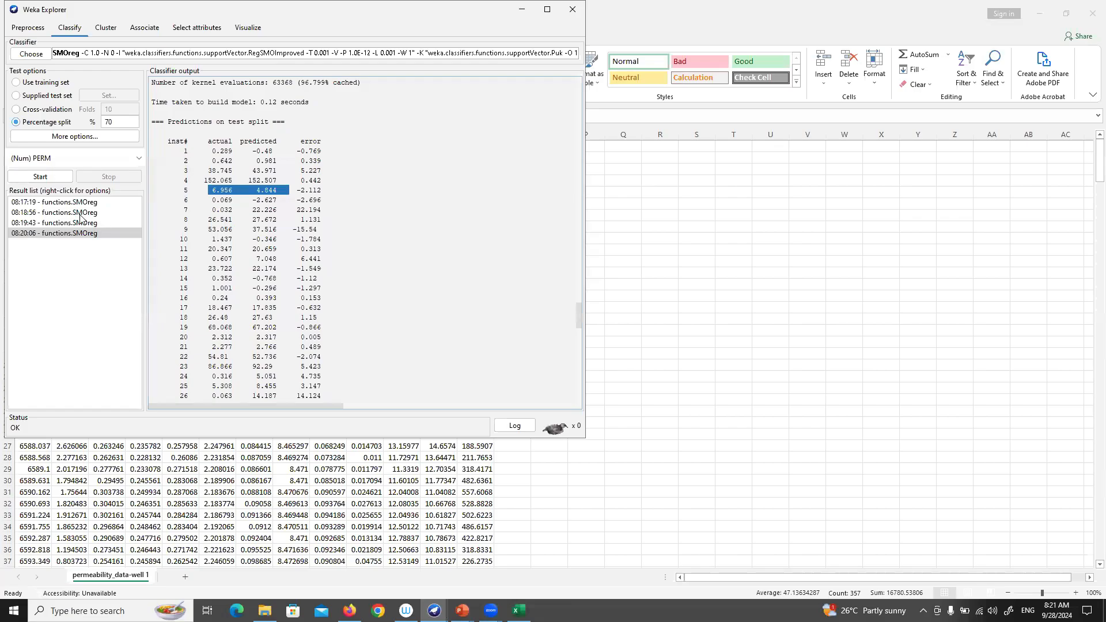
Step: Keep the Puk kernel, set the SMOreg complexity parameter c to 100, and rerun the classifier
click(206, 53)
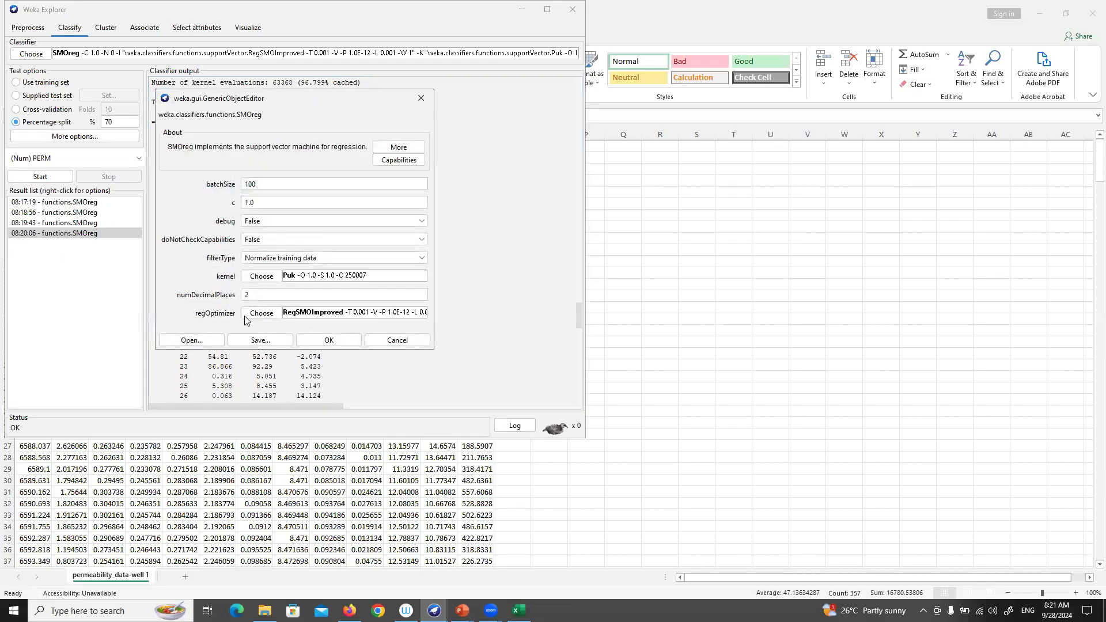
click(262, 277)
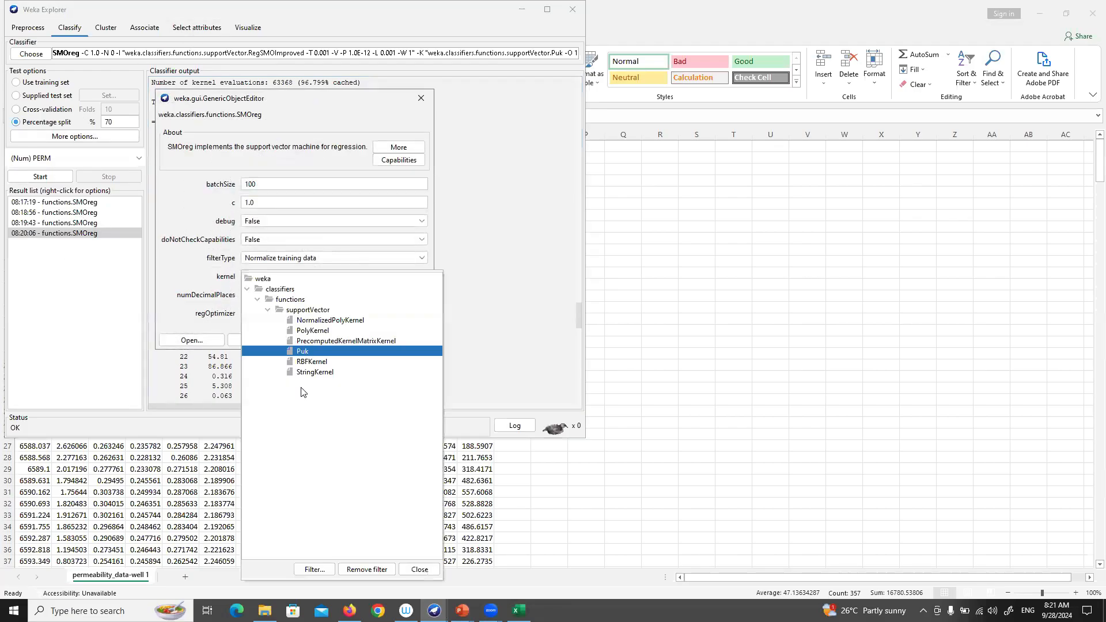
click(304, 352)
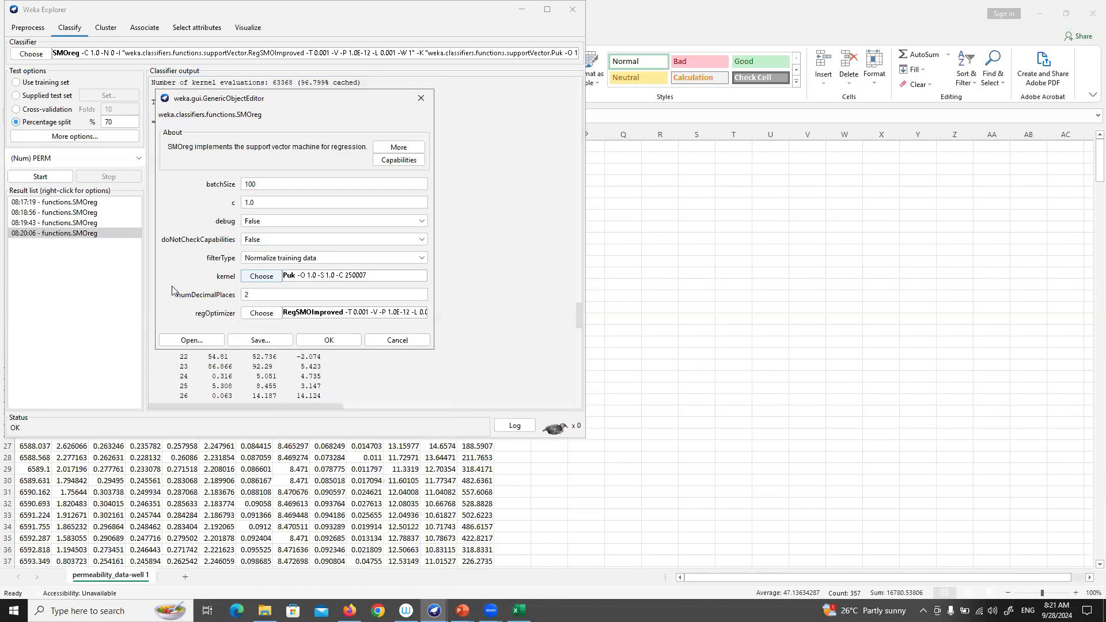
drag(272, 202, 238, 203)
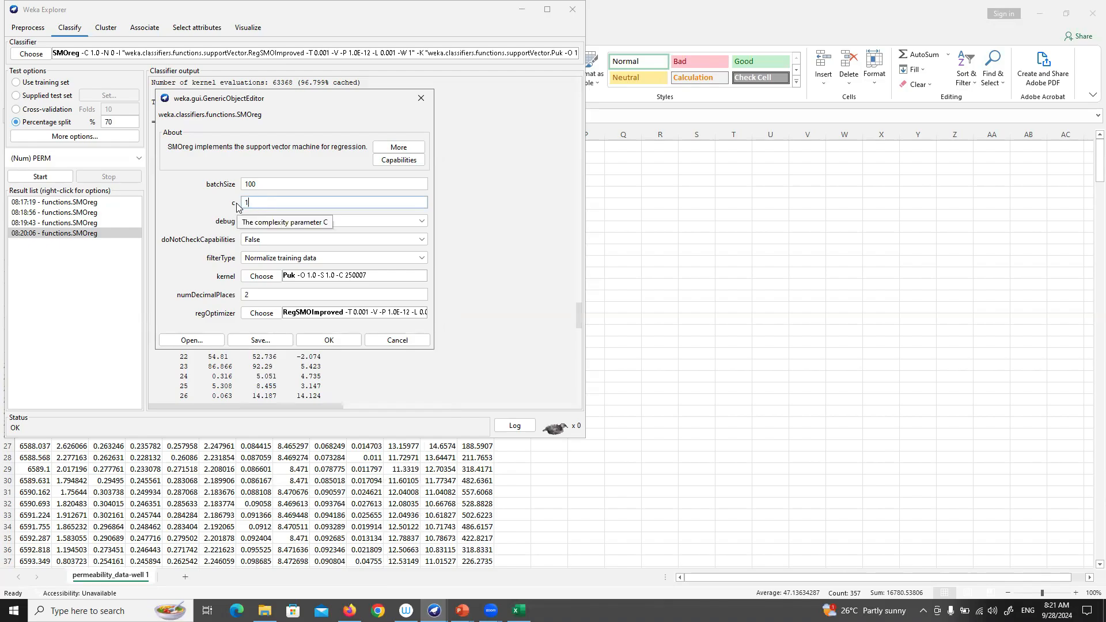
text(100)
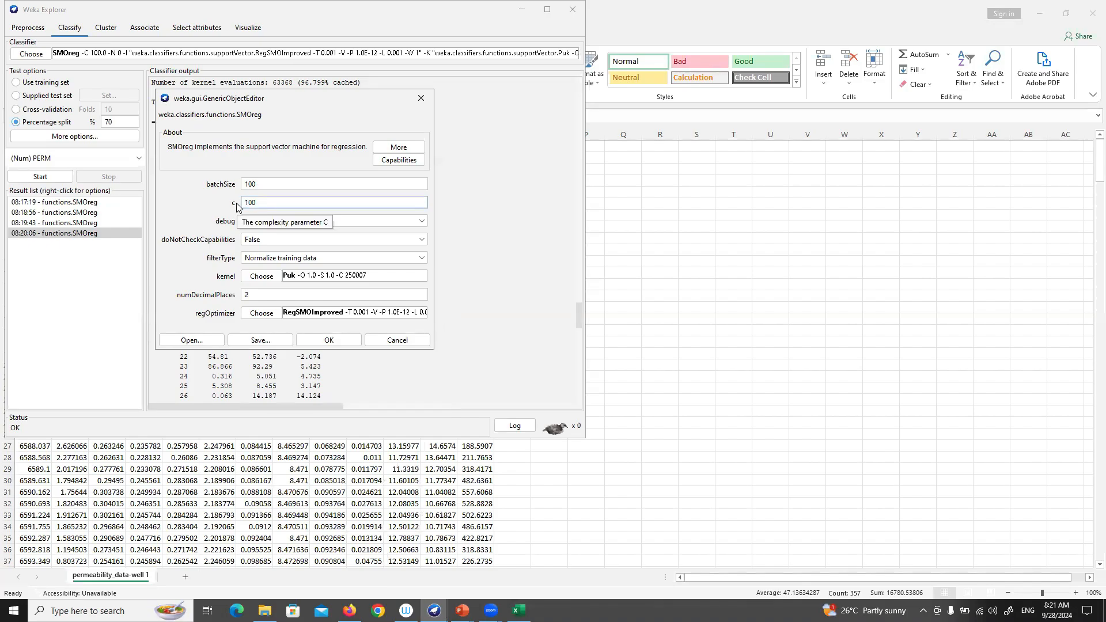
click(332, 339)
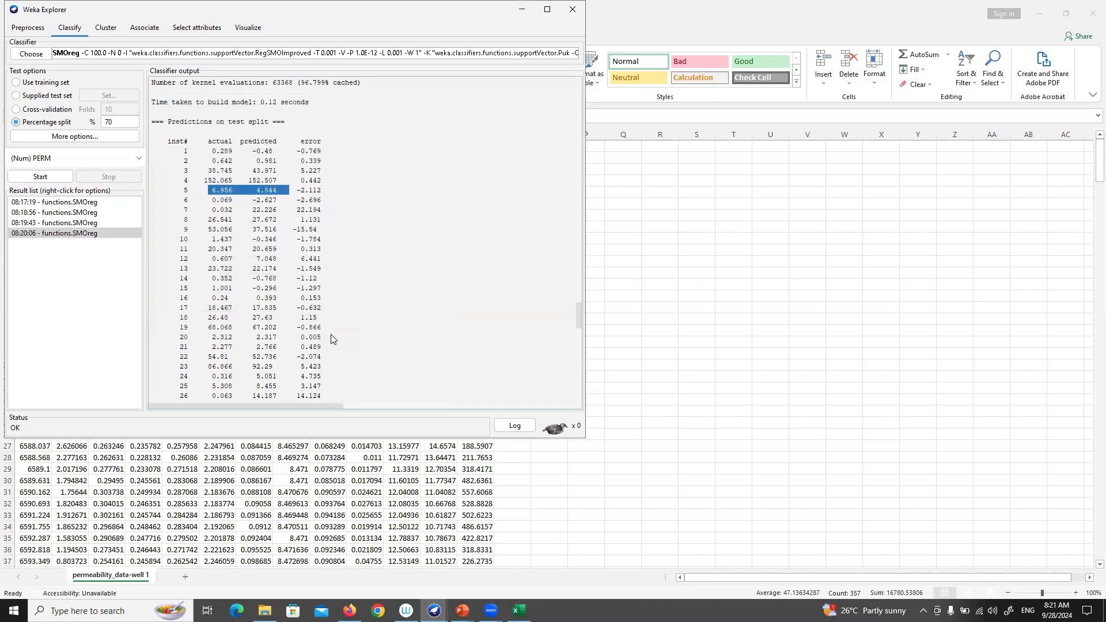
click(56, 177)
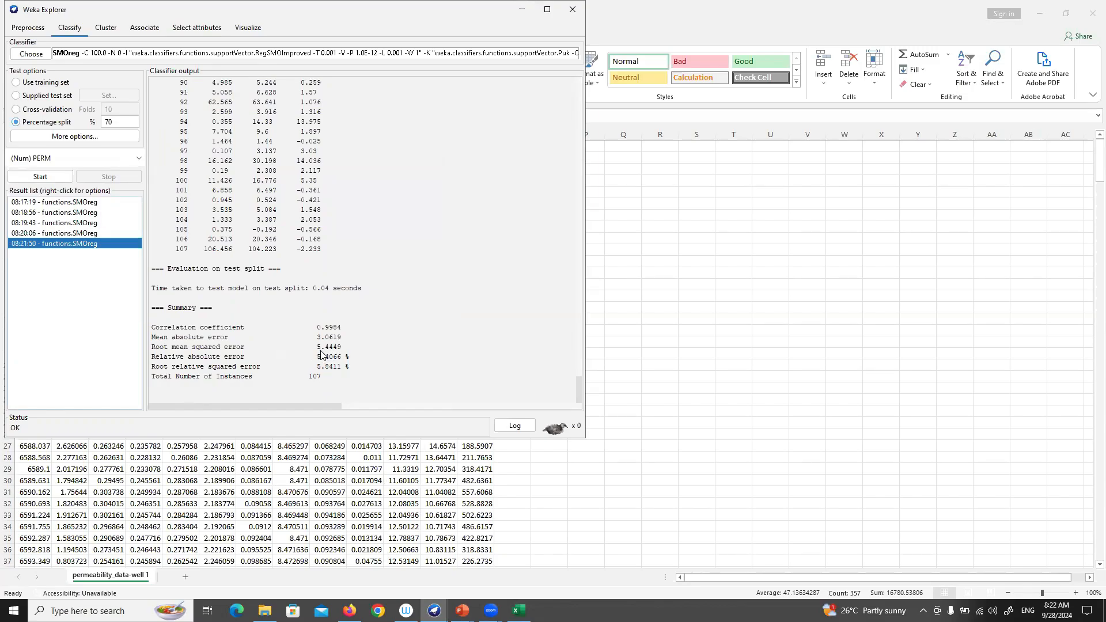
Step: Compare the actual and predicted values of test instances 101 and 102 in the latest run
scroll(296, 216, up, 1)
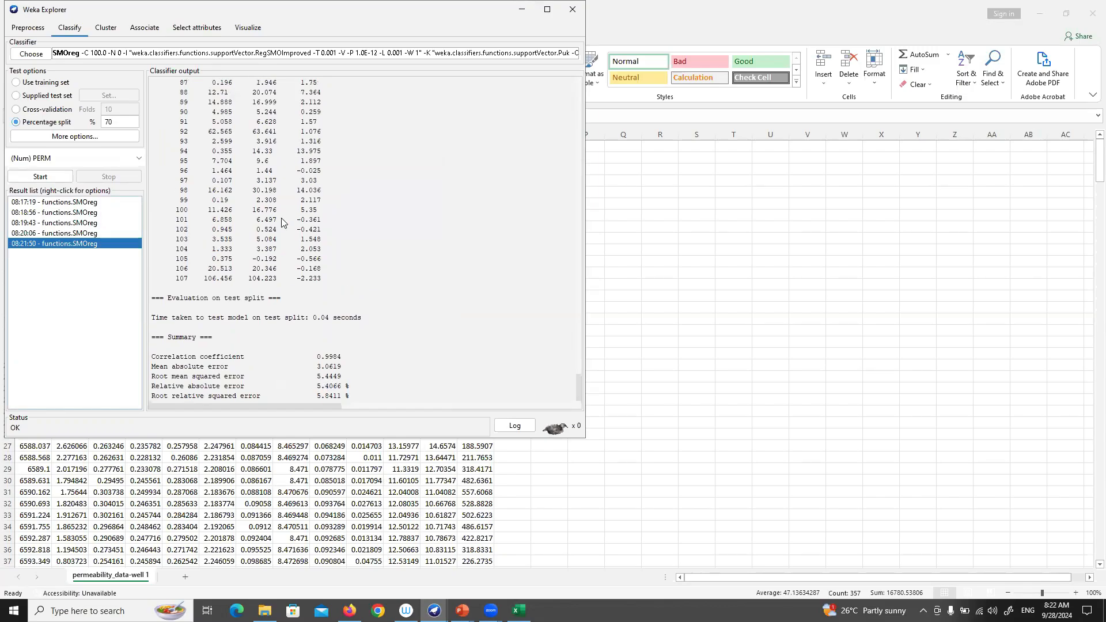
drag(211, 221, 282, 220)
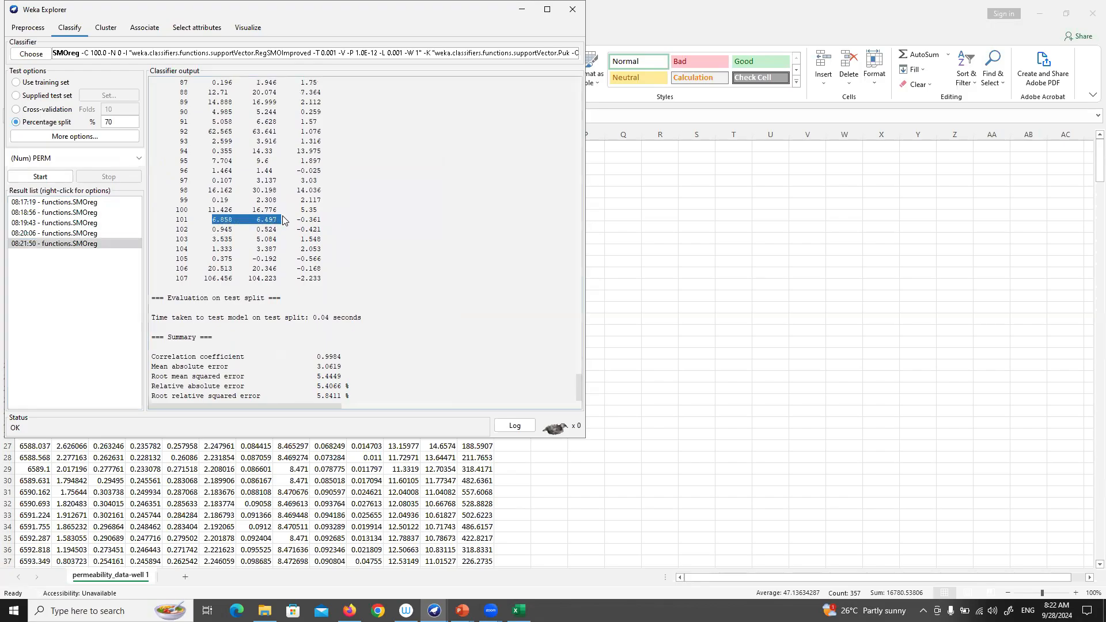
drag(208, 229, 275, 229)
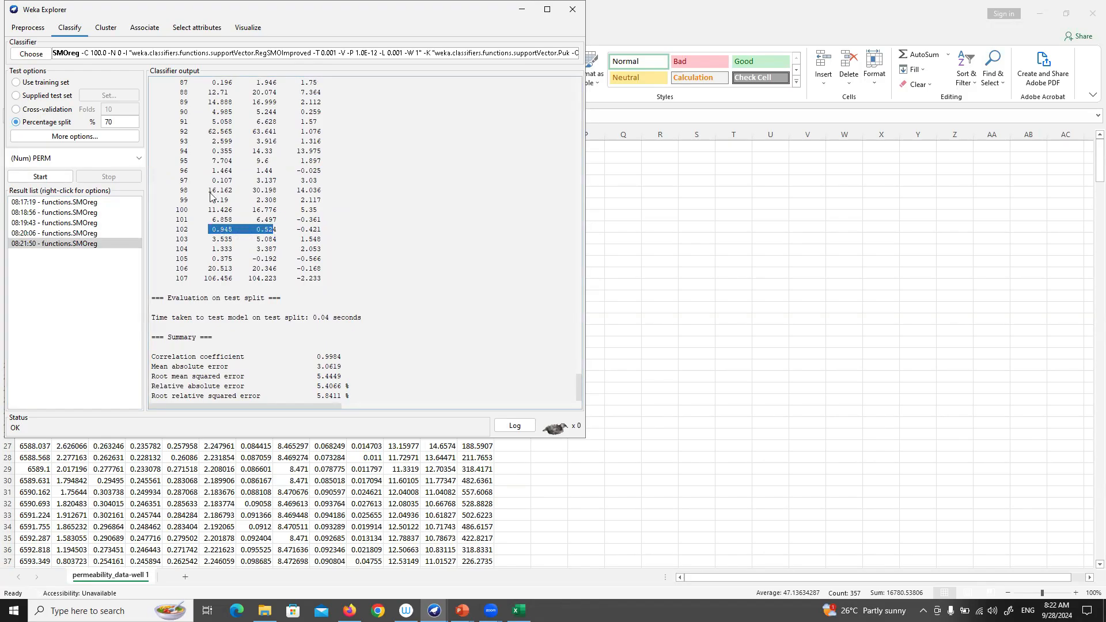
Step: Set the SMOreg batchSize to 1000, keeping the Puk kernel, and rerun the classifier on PERM
click(206, 193)
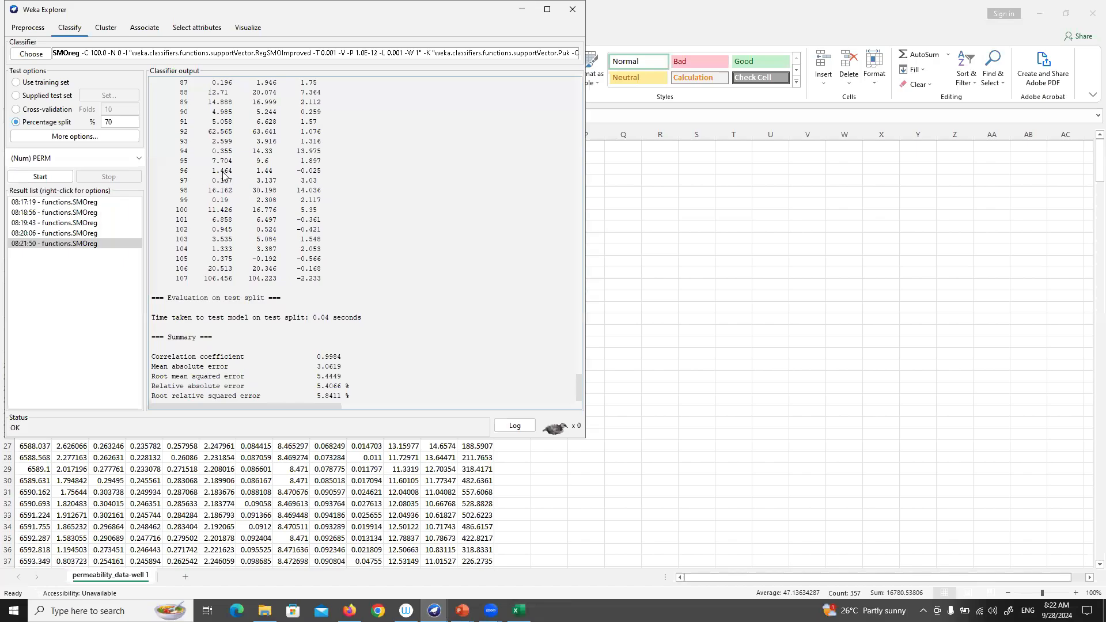
scroll(221, 253, down, 1)
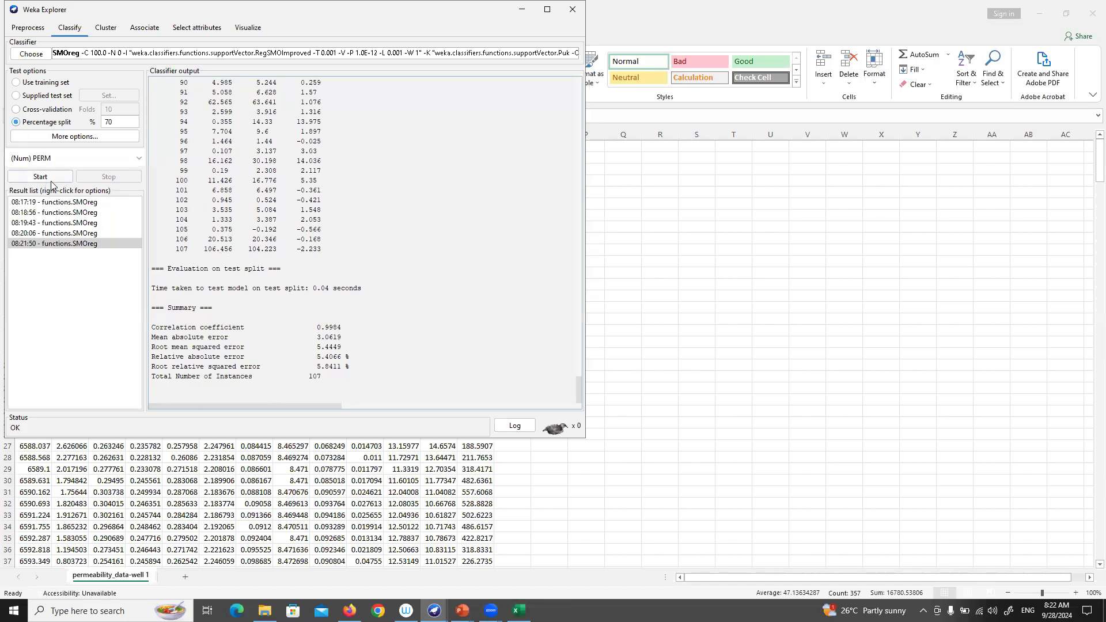
click(296, 56)
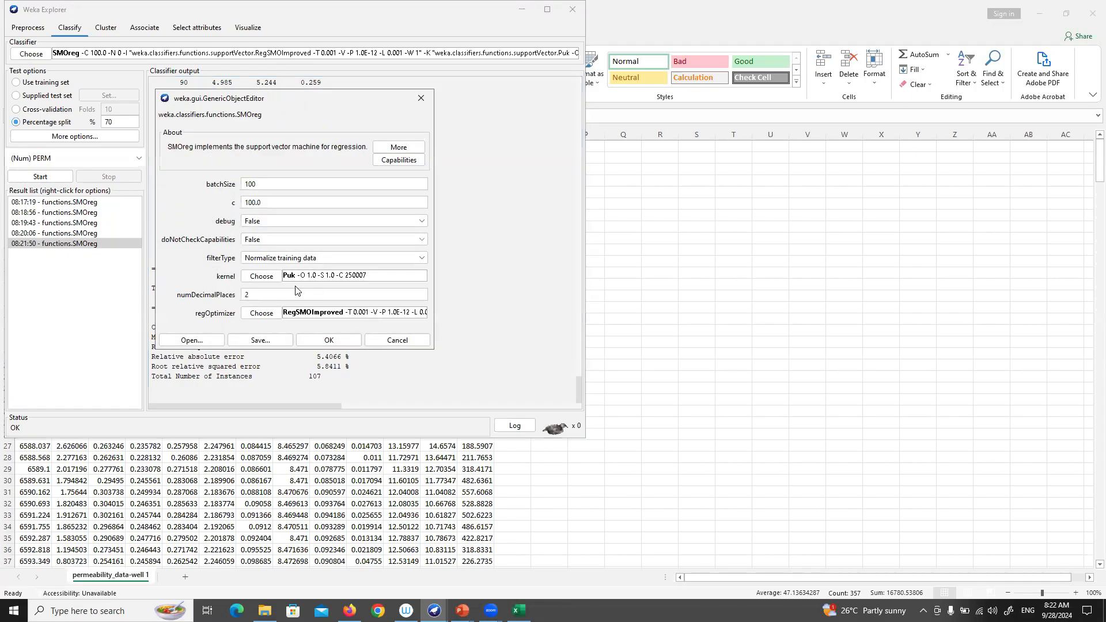
double_click(260, 181)
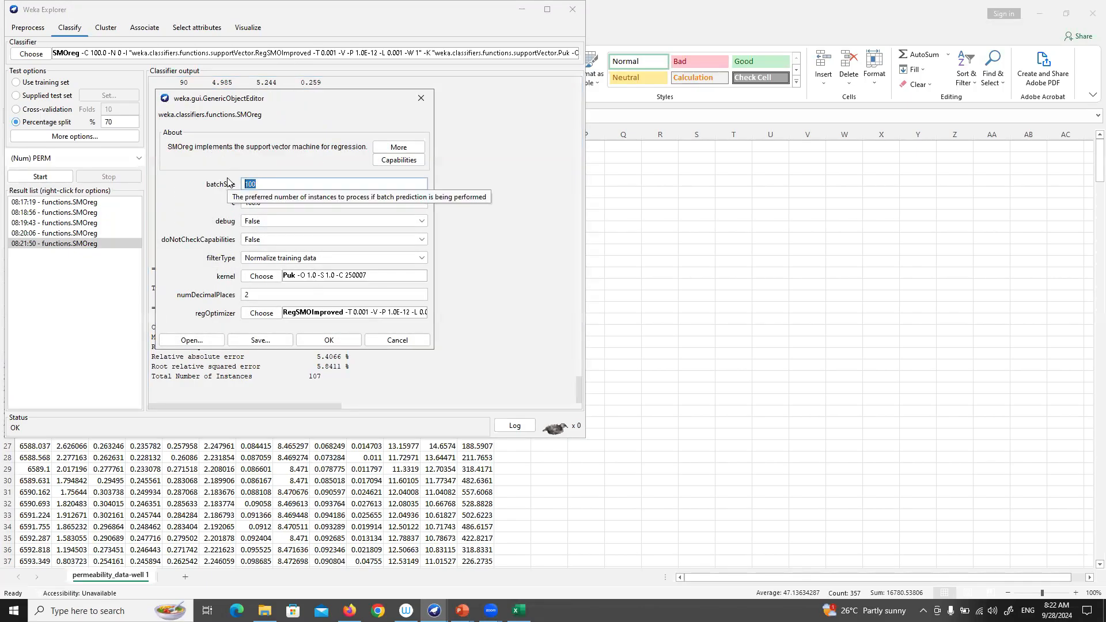
text(1)
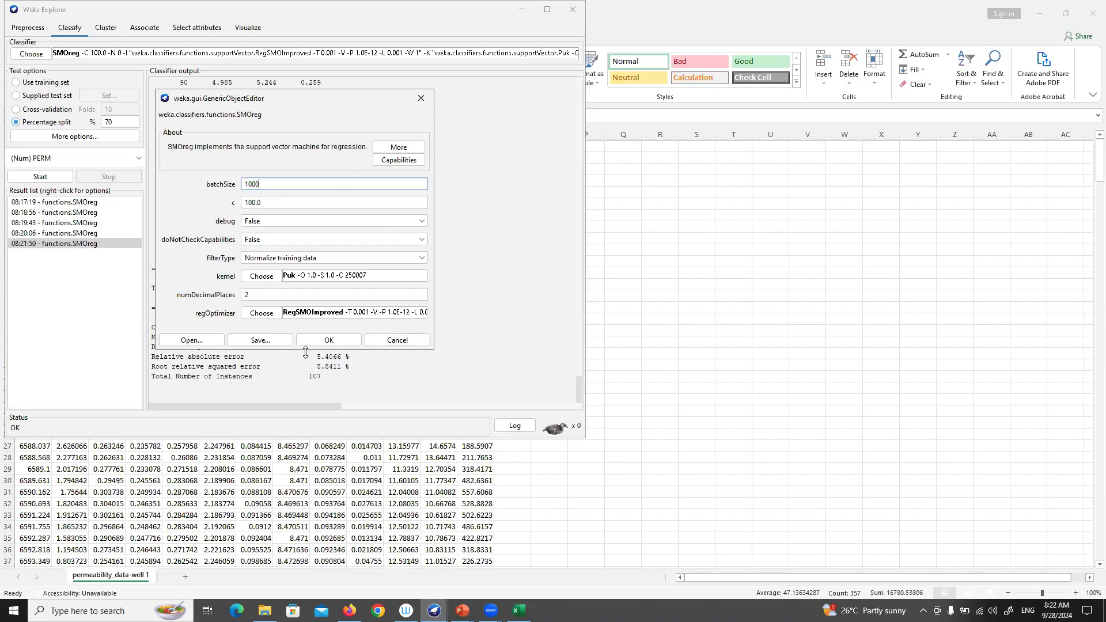
click(329, 341)
click(43, 178)
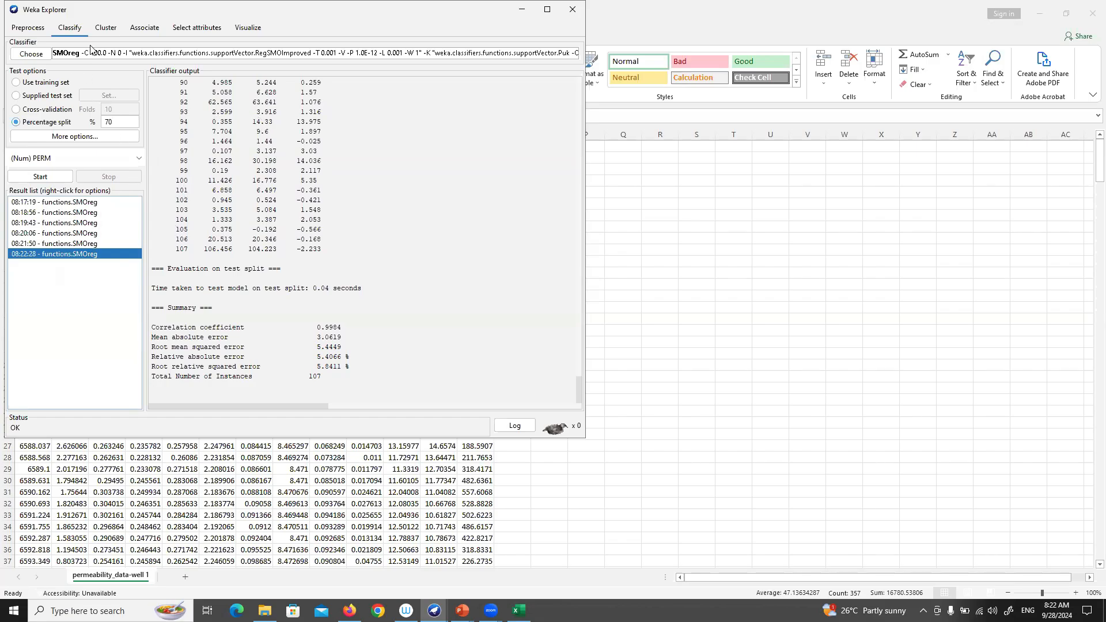
Step: Review the complexity parameter c and the kernel choices in the SMOreg settings, leaving them as they are
click(233, 56)
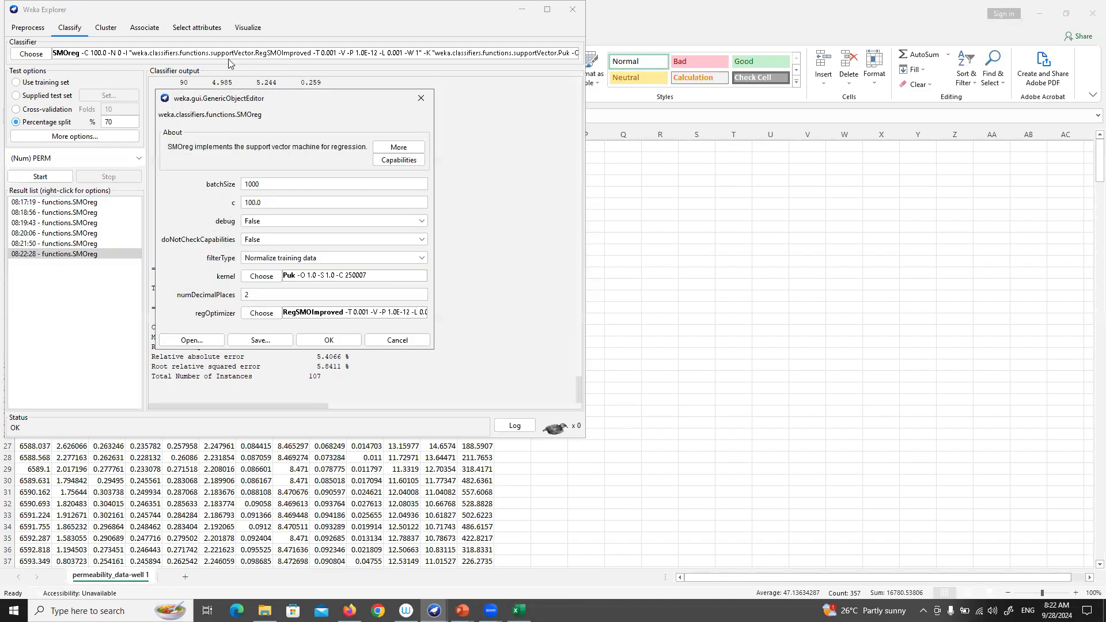
drag(273, 204, 212, 205)
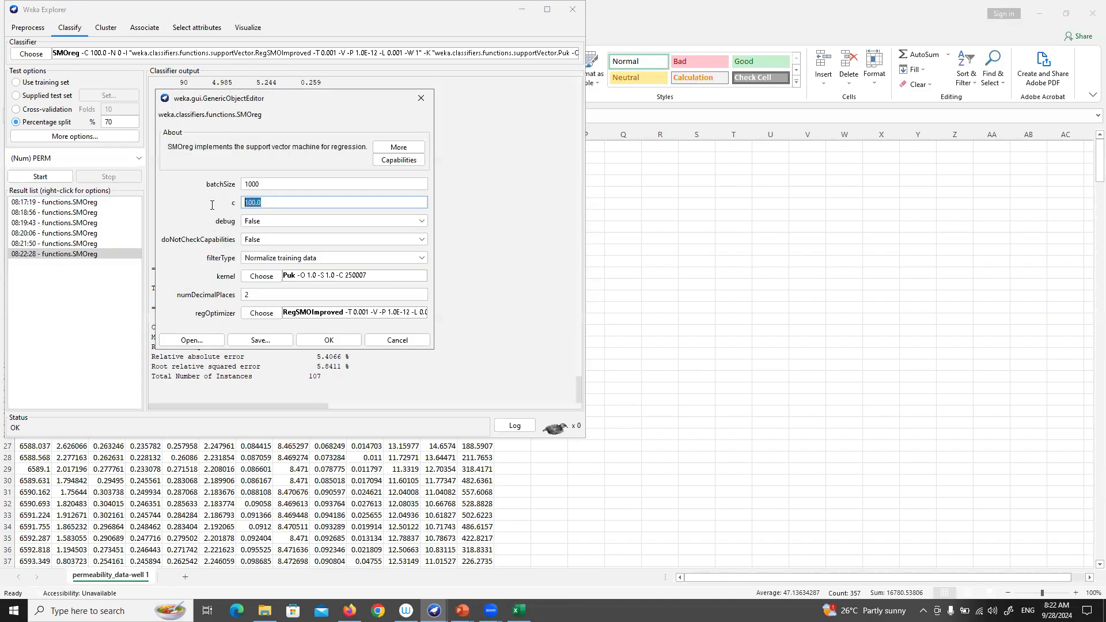
click(257, 277)
click(182, 282)
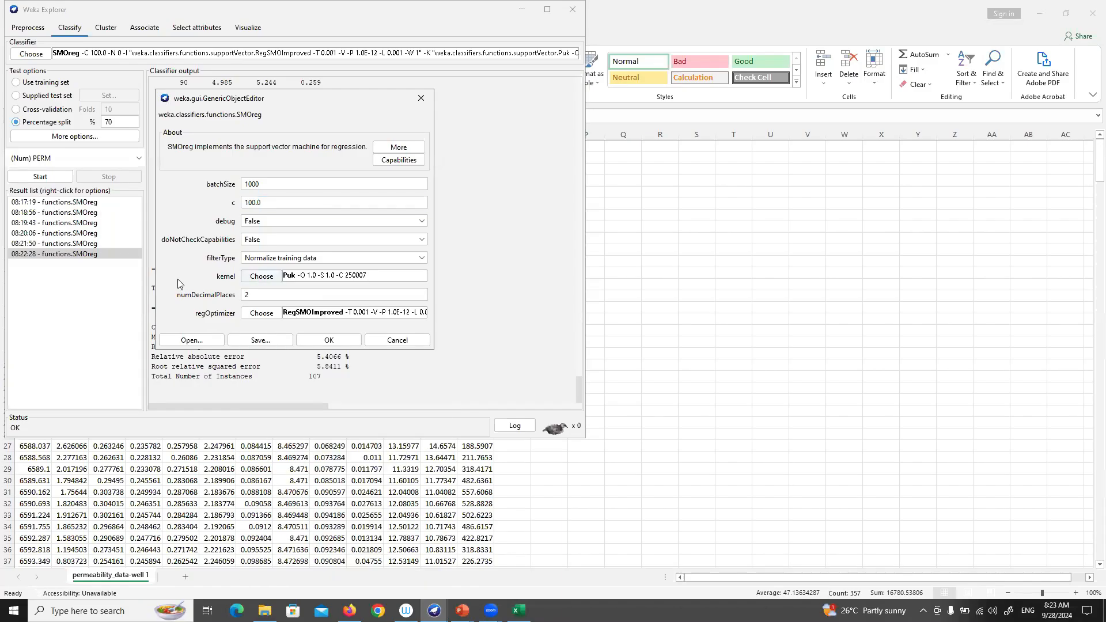
click(420, 99)
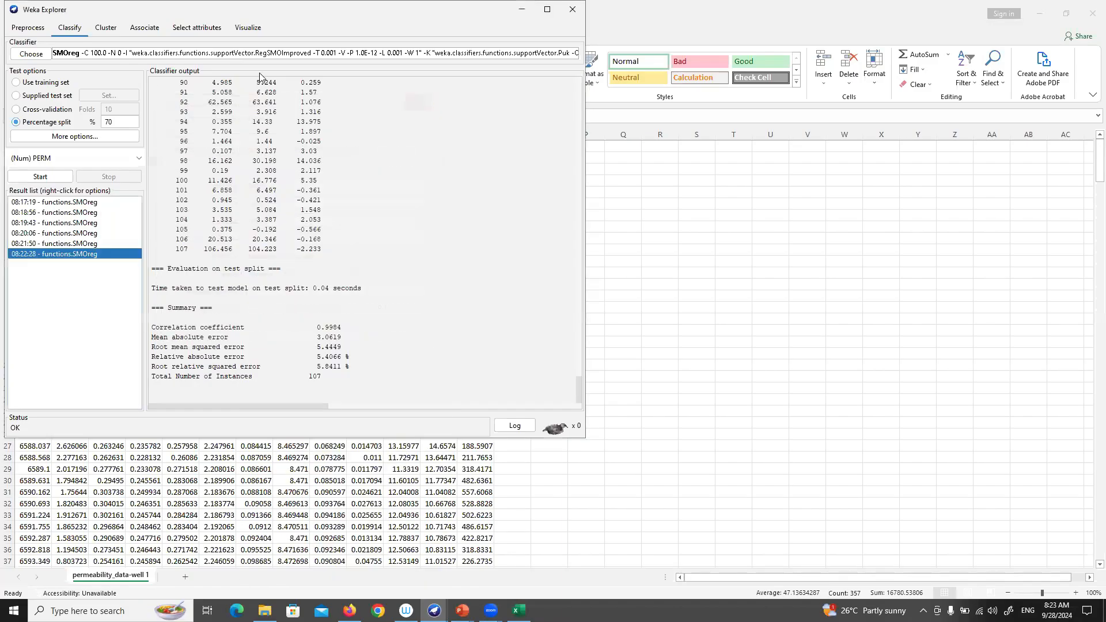
Step: Switch the classifier to LibSVM and set its SVMType to epsilon-SVR (regression)
click(37, 56)
click(67, 108)
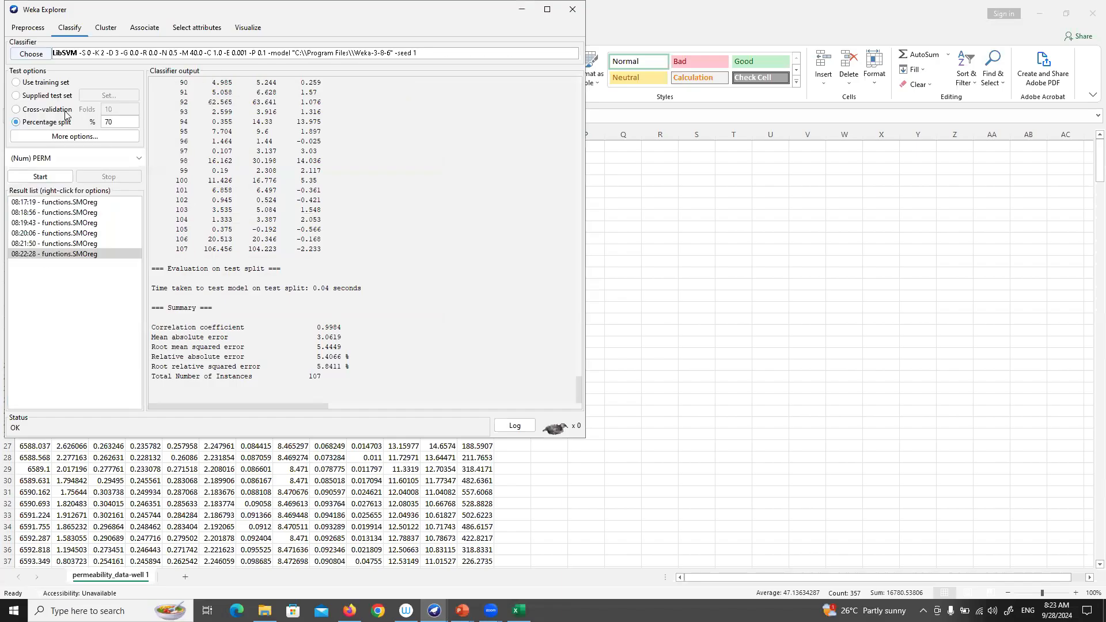
click(112, 54)
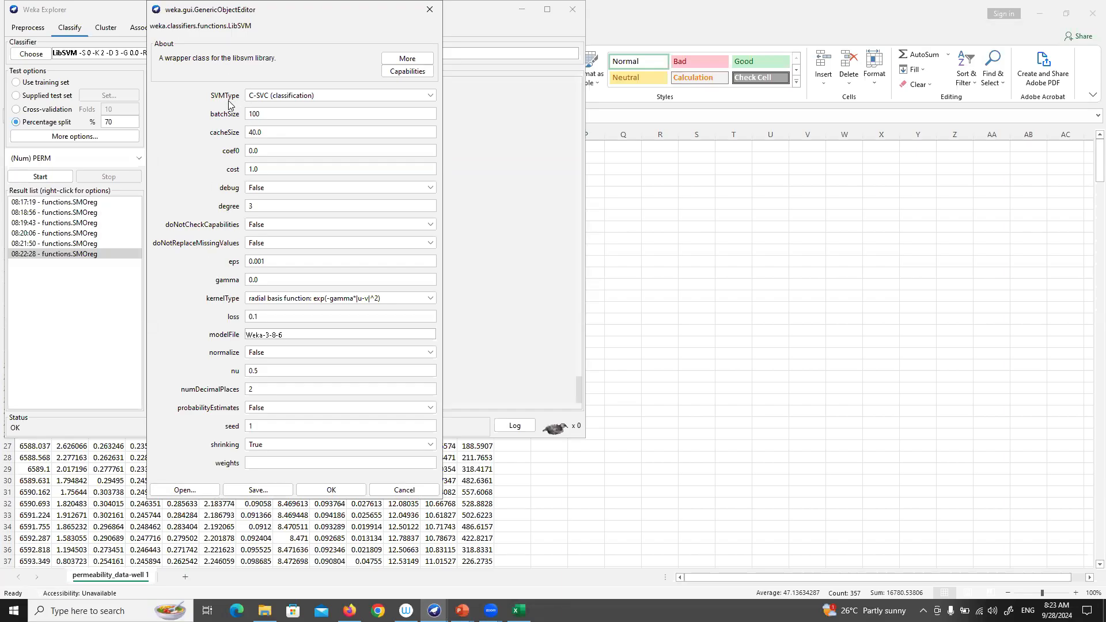
click(287, 96)
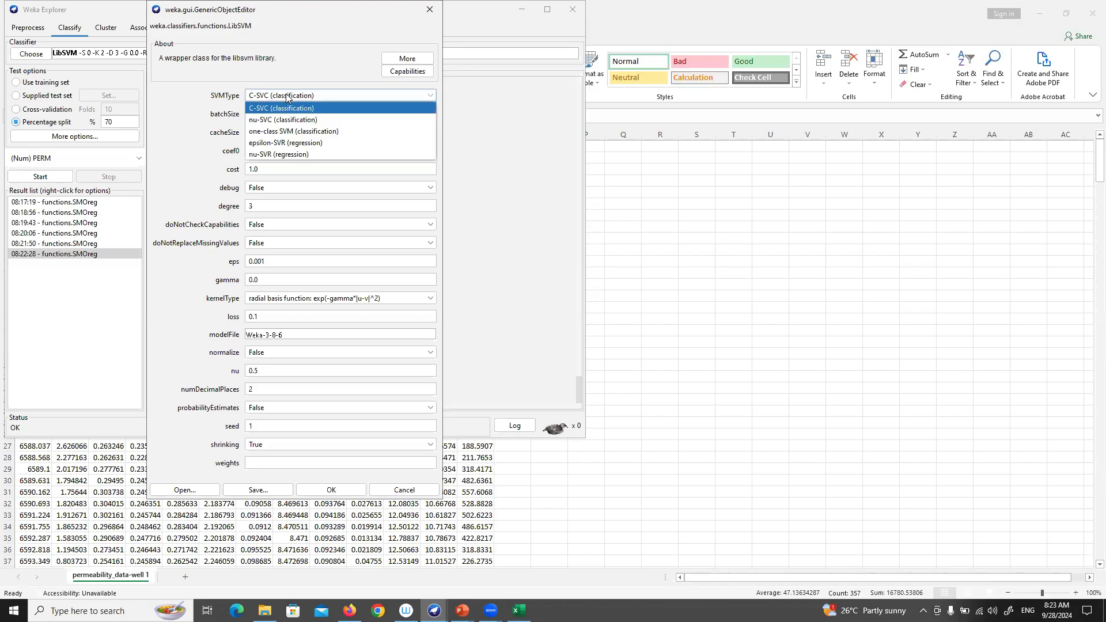
click(282, 144)
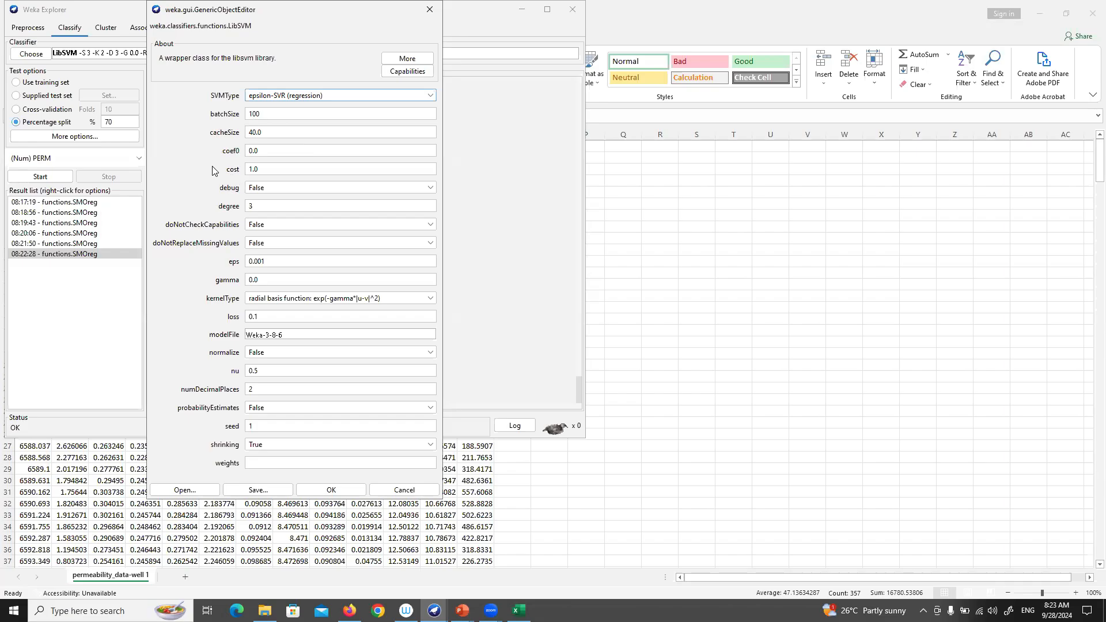
Step: Review the LibSVM cost, kernelType options and nu parameter, and close the settings
click(270, 171)
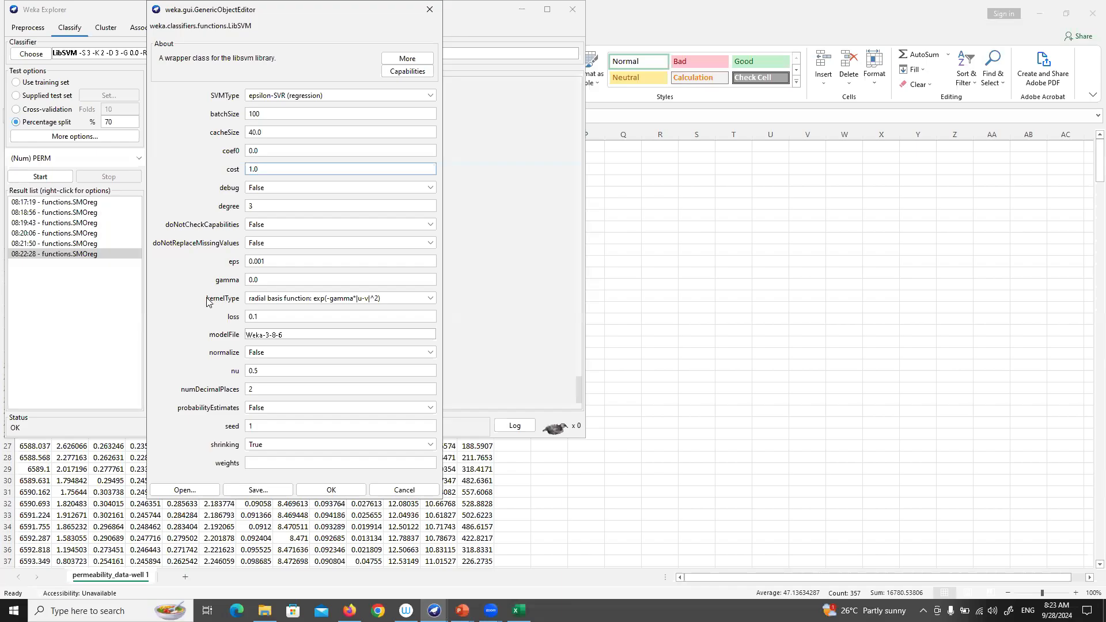
click(276, 299)
click(275, 299)
click(275, 298)
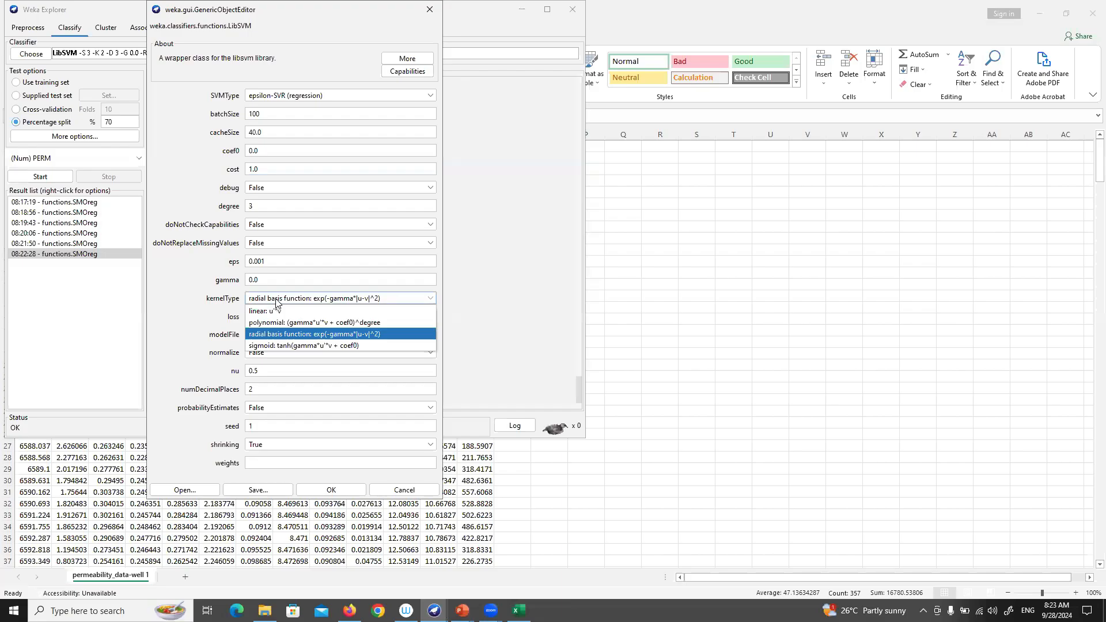
click(193, 301)
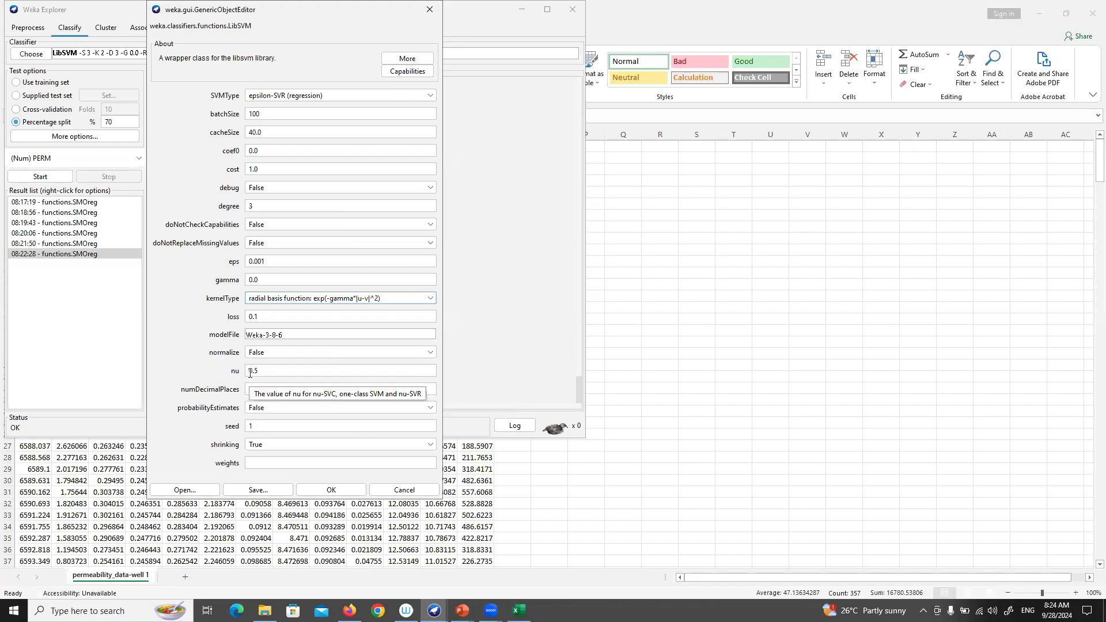
click(429, 9)
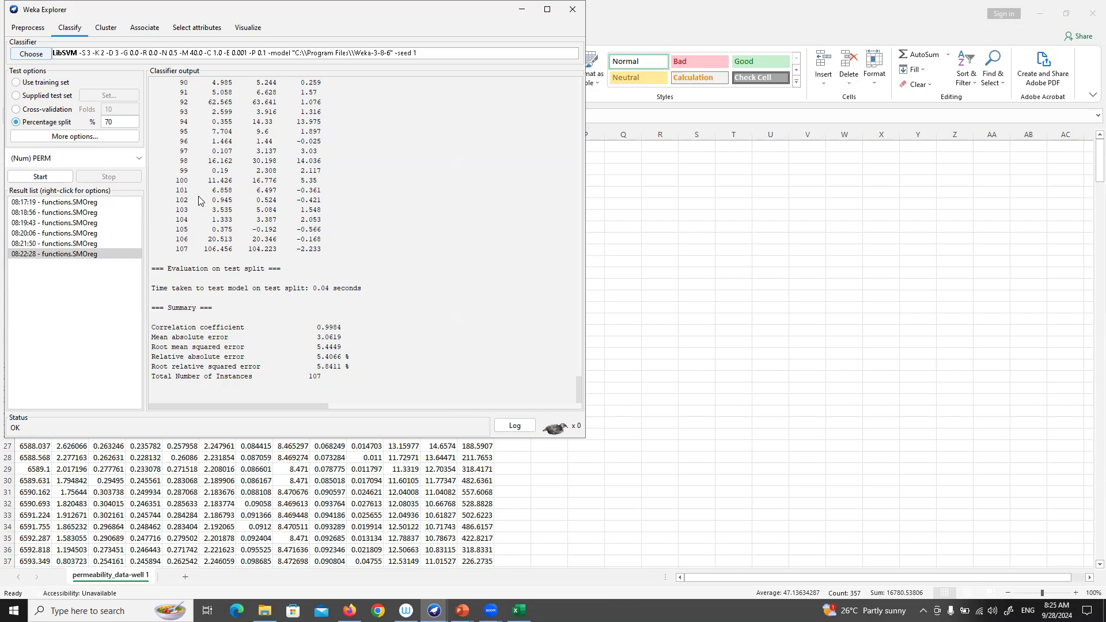
Step: Look back through the test-split predictions of the latest SMOreg run
scroll(256, 221, up, 20)
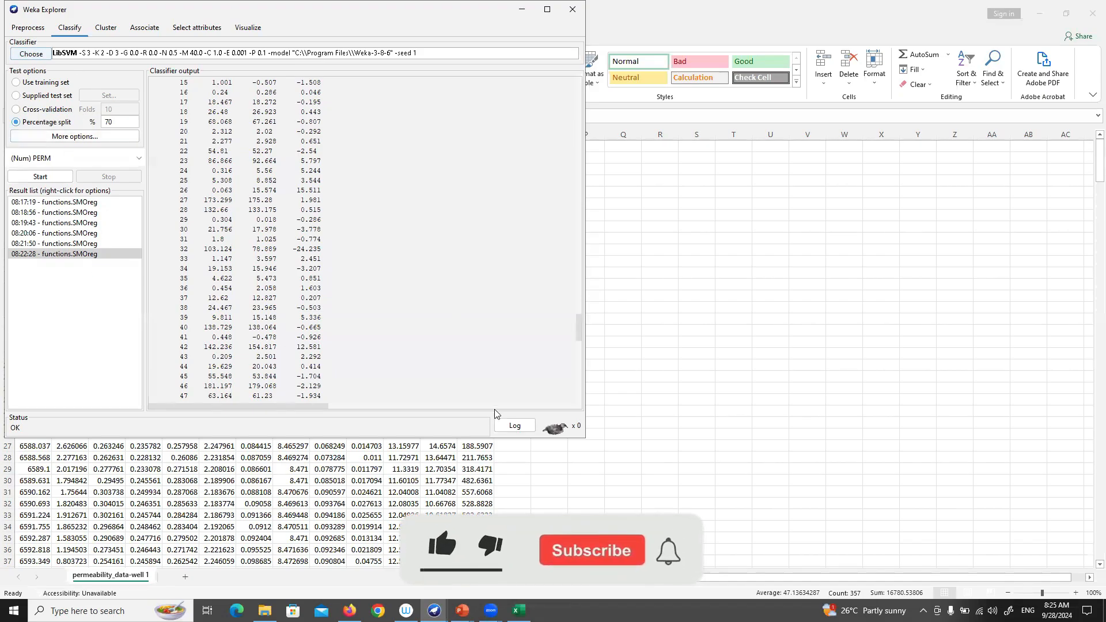
mouse_move(456, 596)
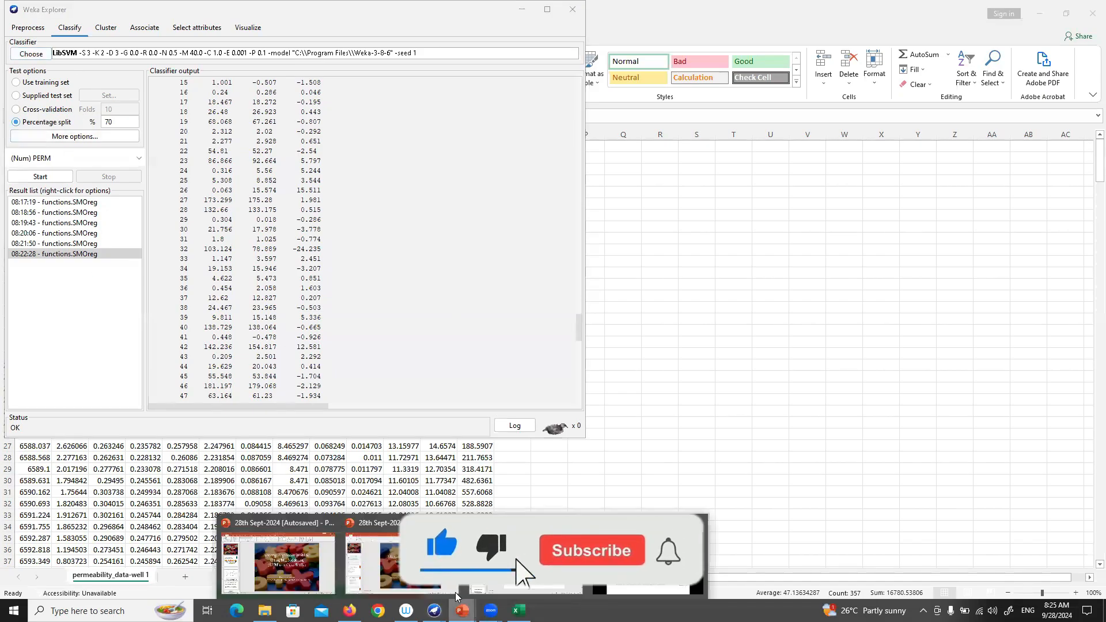